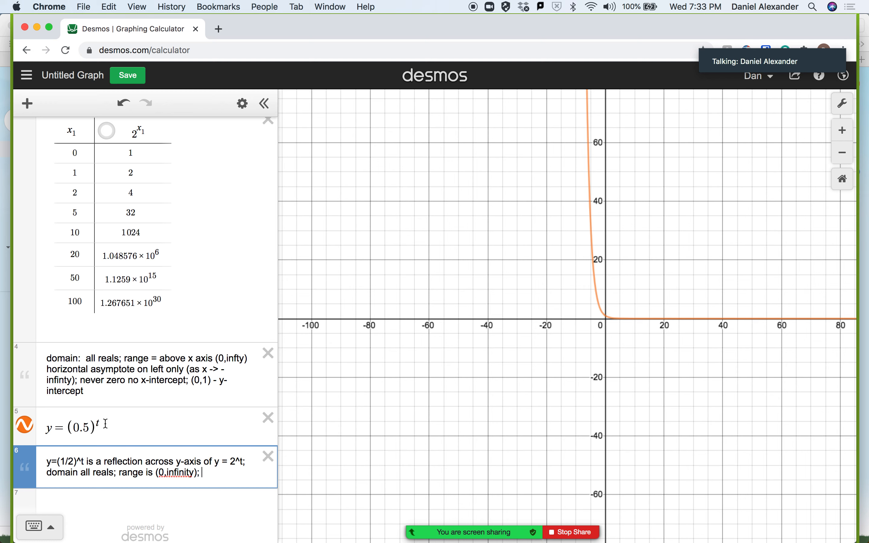
Insert a table below the y = (0.5)^t expression and head its second column y(0.5)^t.
click(182, 421)
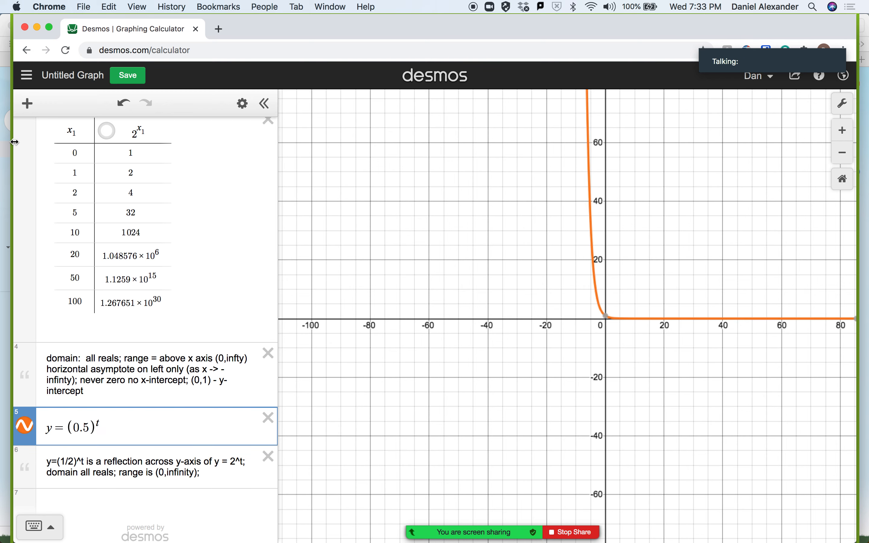
click(27, 103)
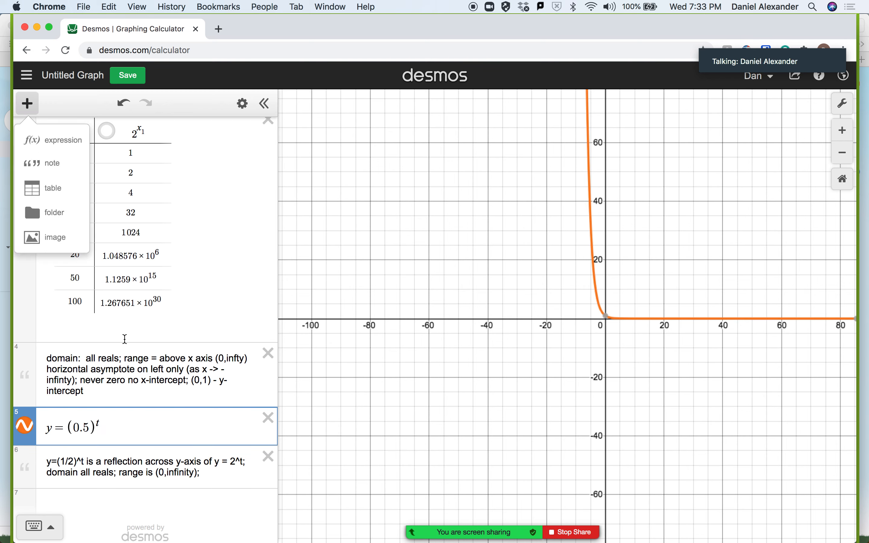
click(53, 190)
click(121, 466)
key(BackSpace)
text(()
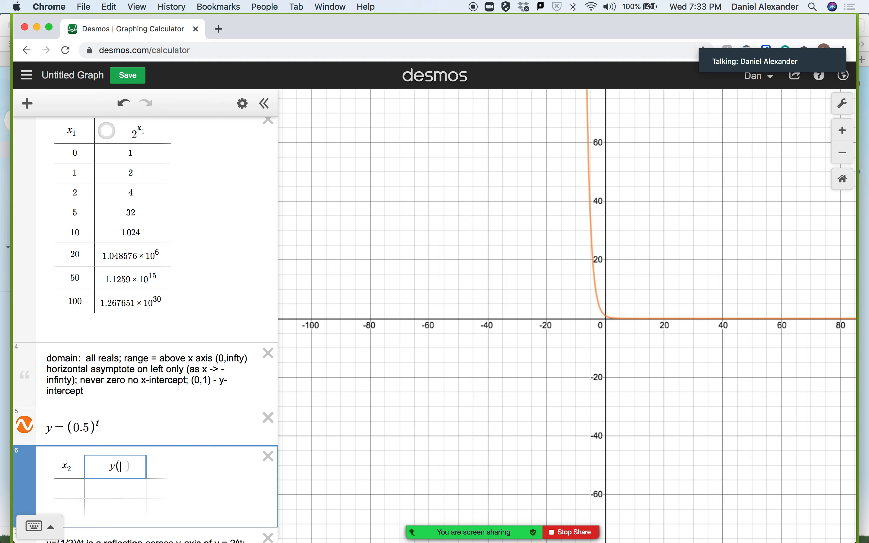
text(0.5))
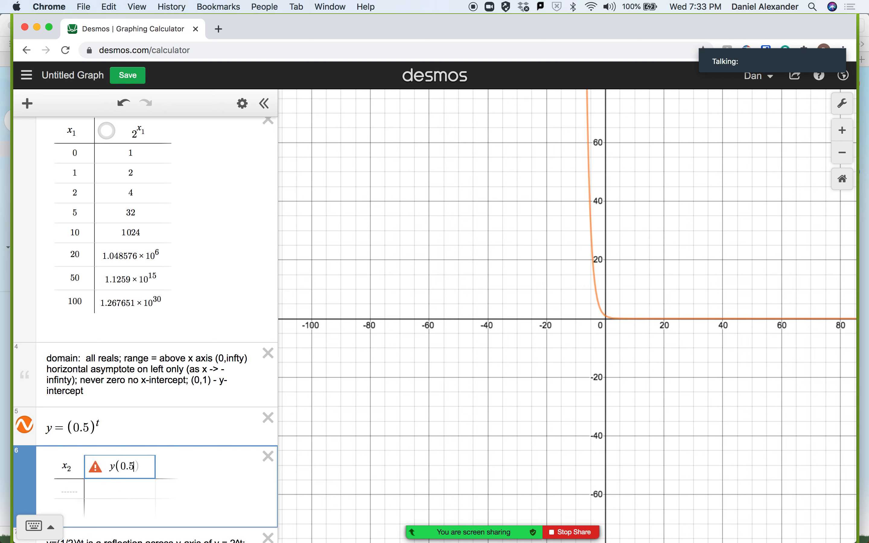
text(^t)
Correct the new table's second column heading to (0.5)^x2 and enter 0 as the first x2 value.
click(75, 489)
click(145, 467)
key(BackSpace)
key(BackSpace)
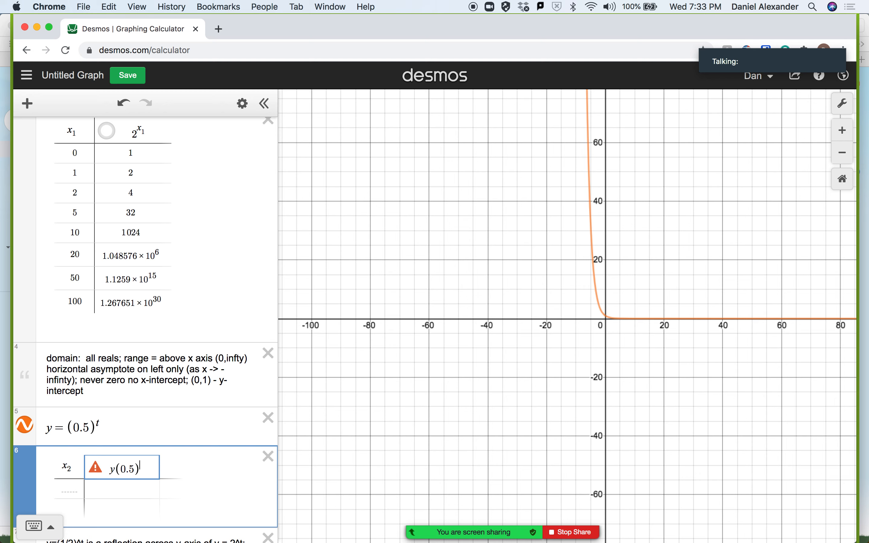
text(^x2)
click(75, 490)
text(0)
click(147, 490)
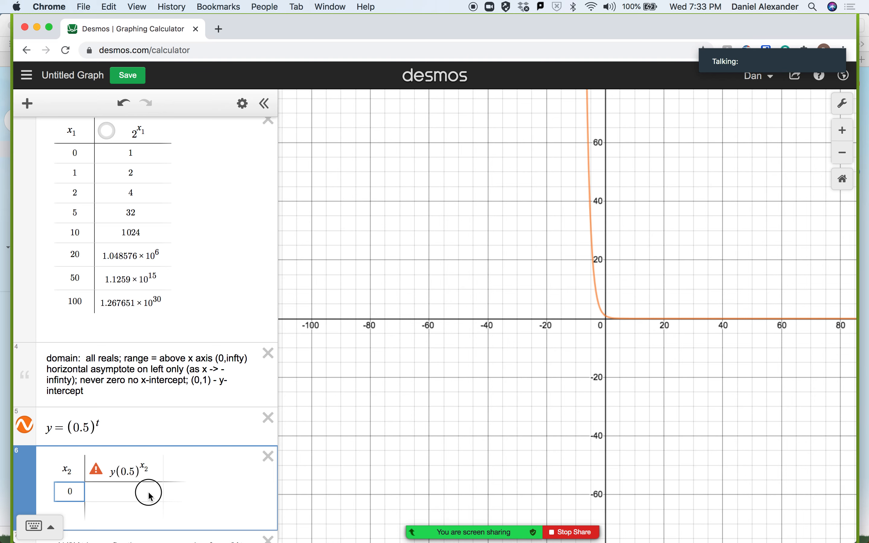
click(116, 471)
key(BackSpace)
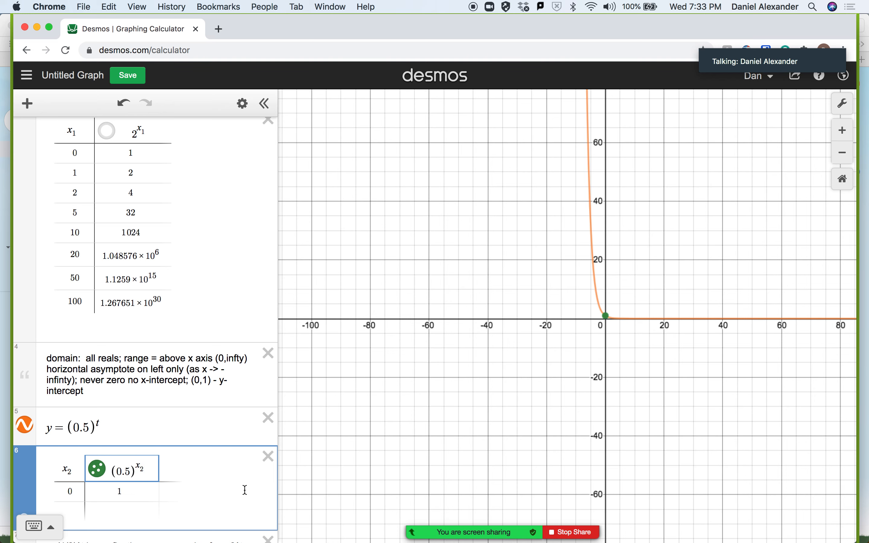
Add "y-inercept is (0,1)" to the end of the note about y=(1/2)^t.
scroll(243, 491, down, 5)
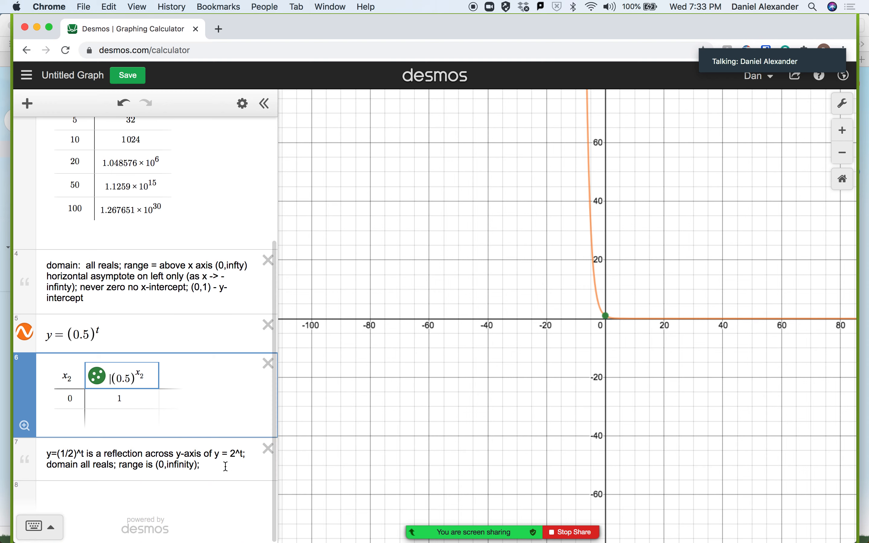
click(225, 465)
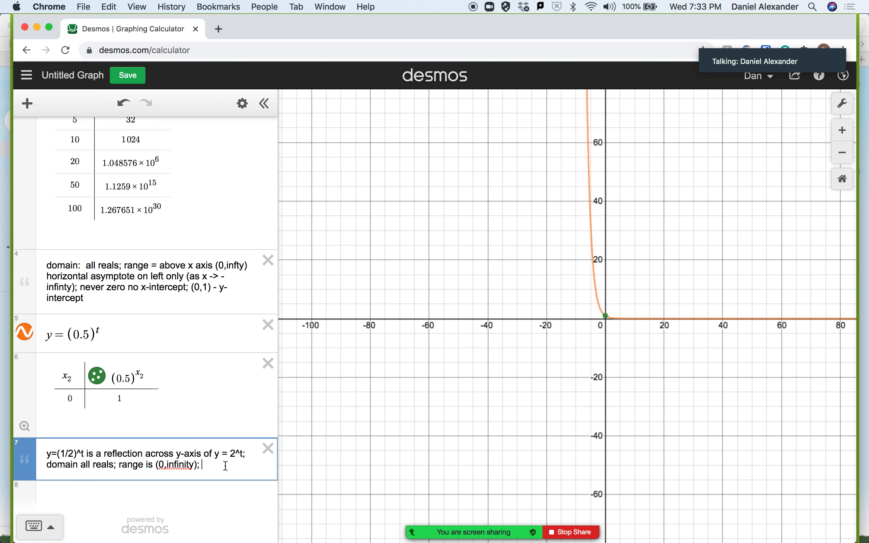
text(y-inerceot is (0,1)
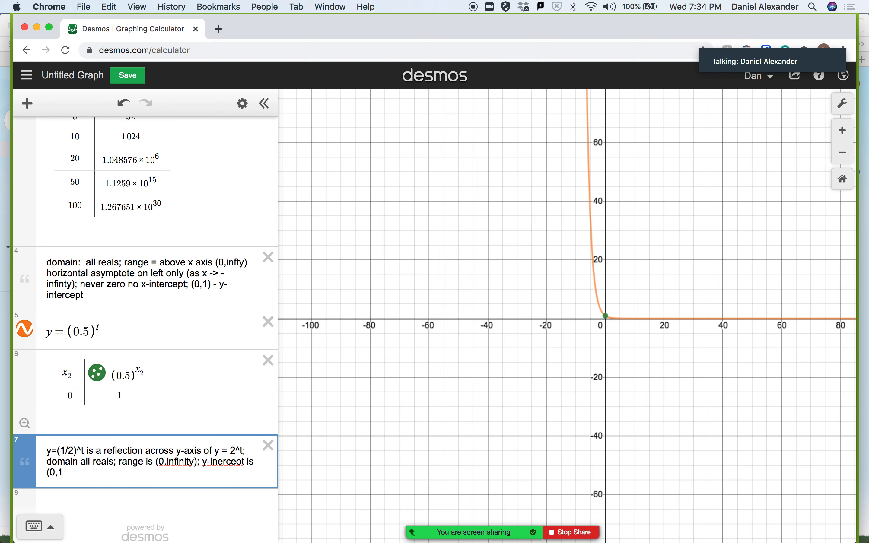
click(241, 464)
key(BackSpace)
text(p)
Append "; no zeros - no x-intercept;" to the note about y=(1/2)^t.
click(73, 474)
text(; no zdr)
key(BackSpace)
key(BackSpace)
text(eros - nb)
key(BackSpace)
text(o x-intercept;)
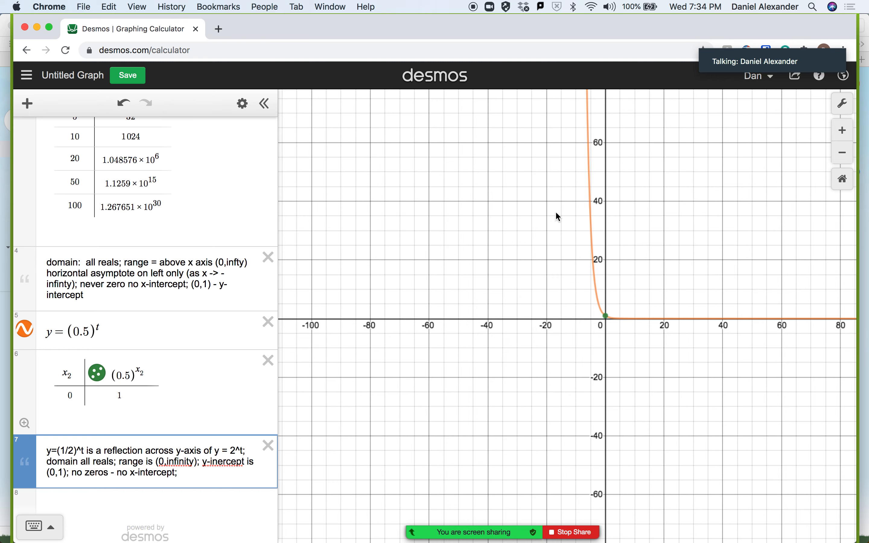
Insert "y=0" after "horizontal asymptote" in the note below the 2^x1 table.
scroll(557, 210, down, 3)
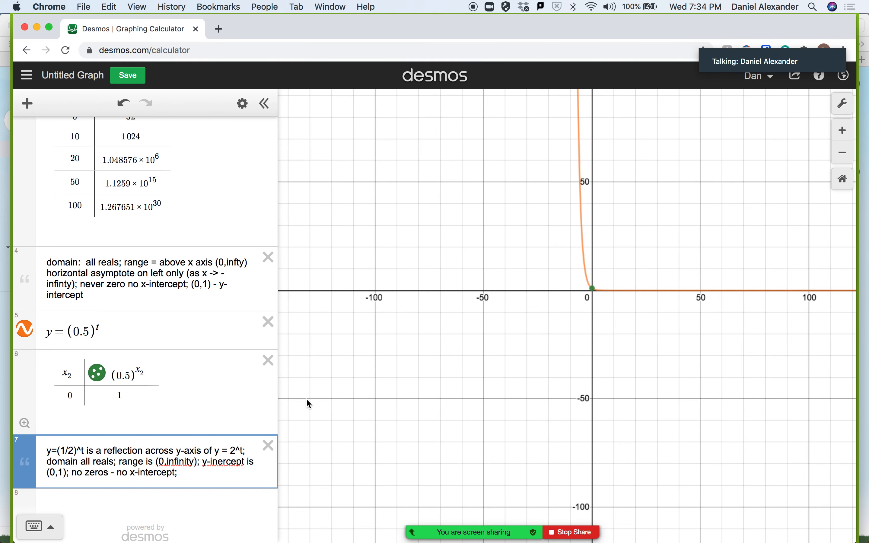
click(843, 154)
click(843, 155)
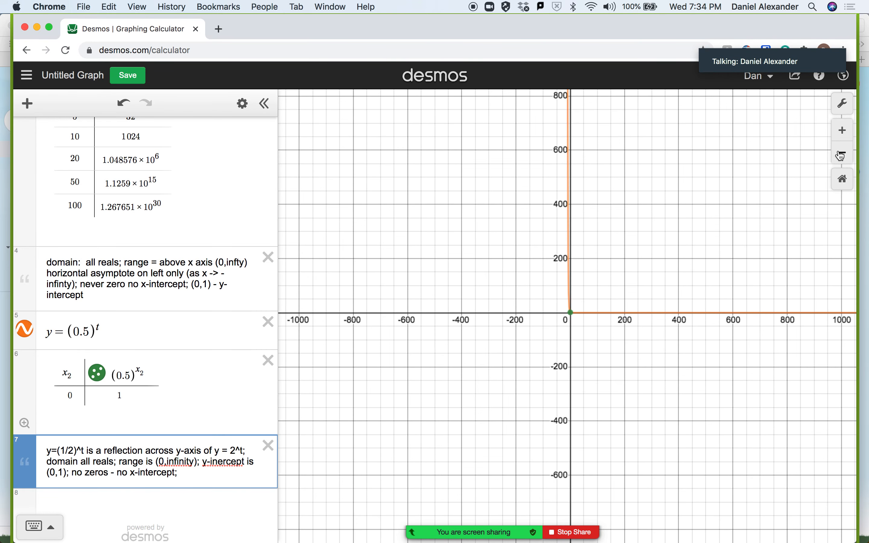
click(140, 273)
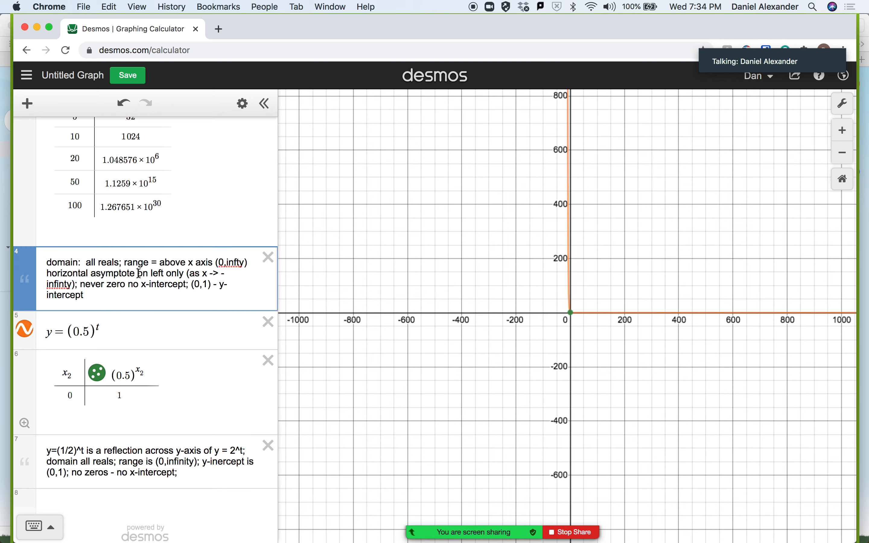
text(y=0)
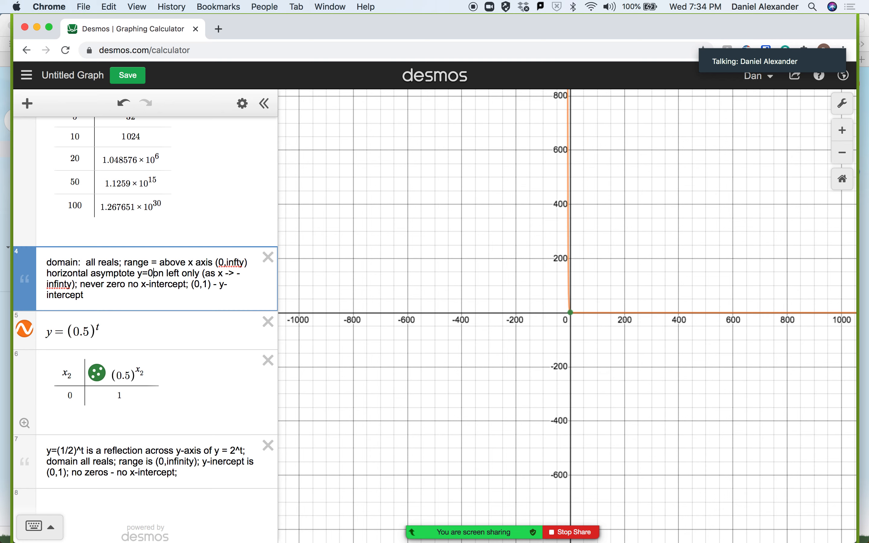
Add "y = 2^x" at the start of the note that lists the domain and range above the (0.5)^t expression.
scroll(163, 200, up, 5)
scroll(165, 201, down, 5)
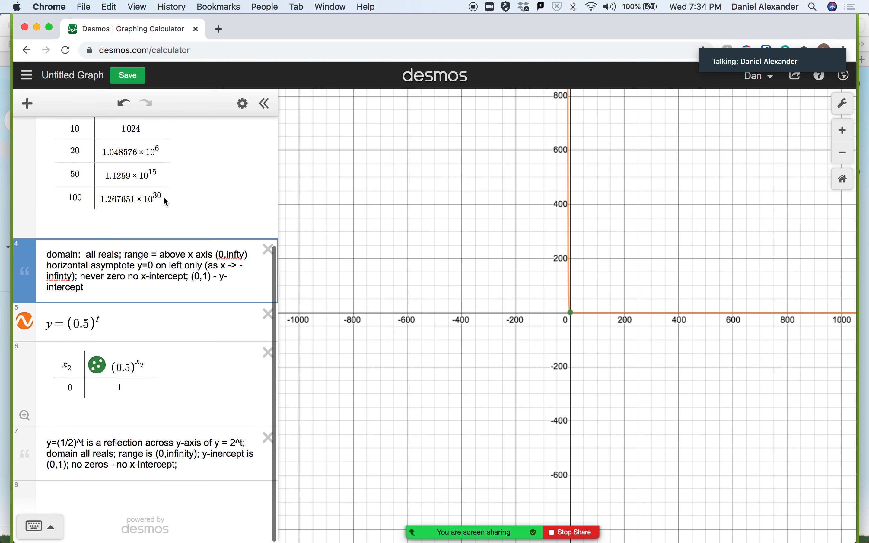
click(48, 255)
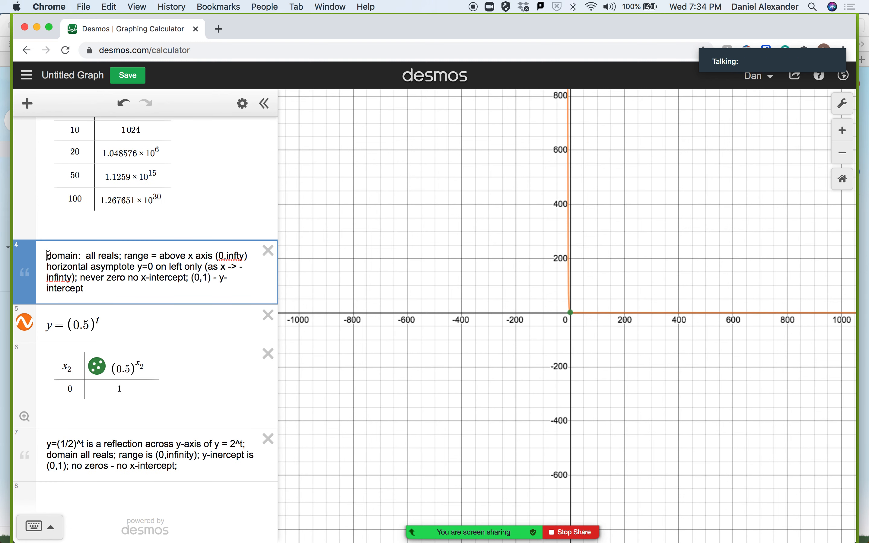
text(y = 2^2)
key(BackSpace)
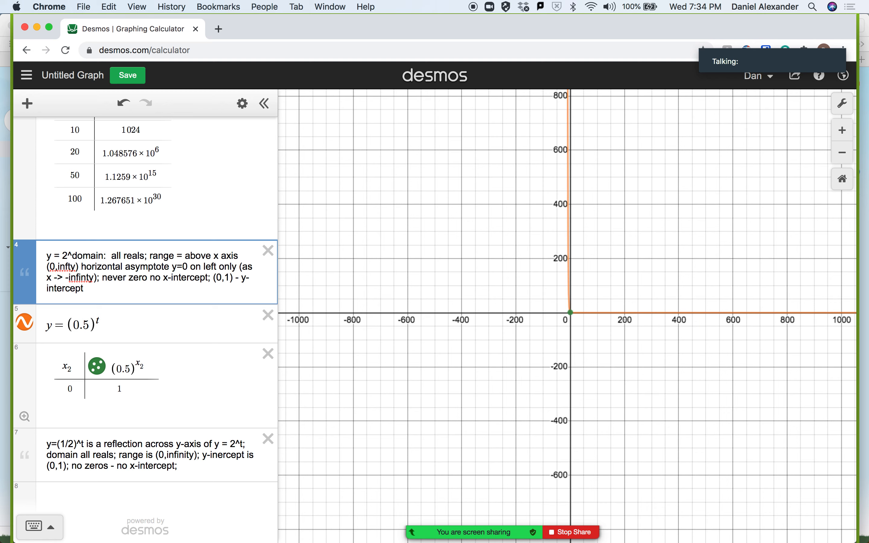
text(x)
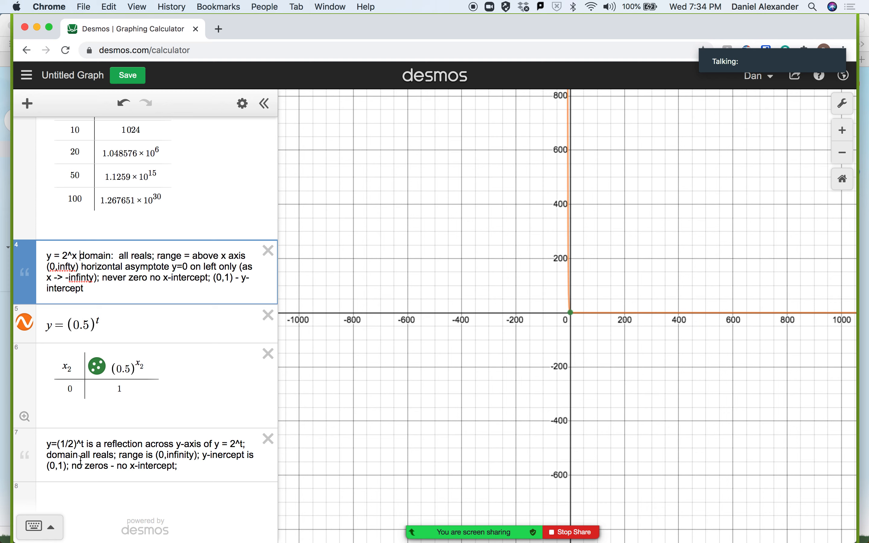
Append "on RIGHT horizonal asymptote of y=0;" to the y=(1/2)^t note and insert "ONLY" after "RIGHT".
click(202, 457)
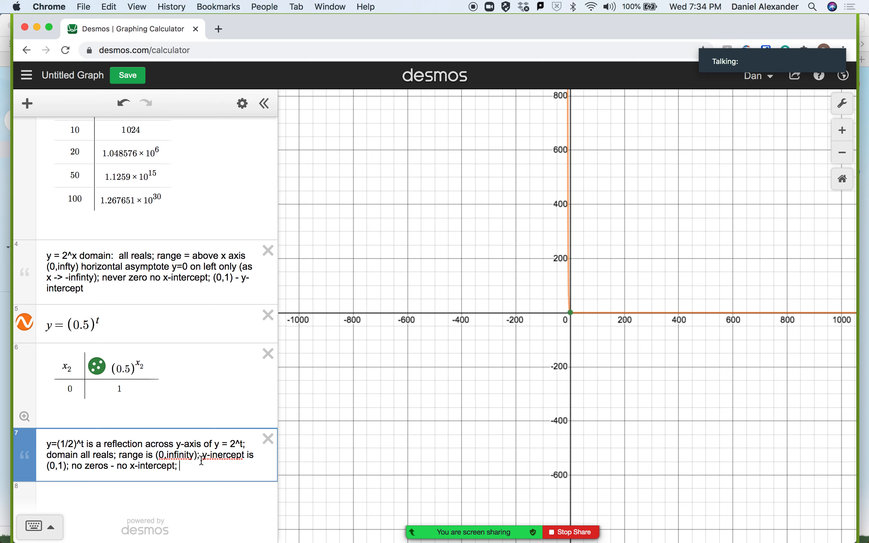
text(on RIGHT ho)
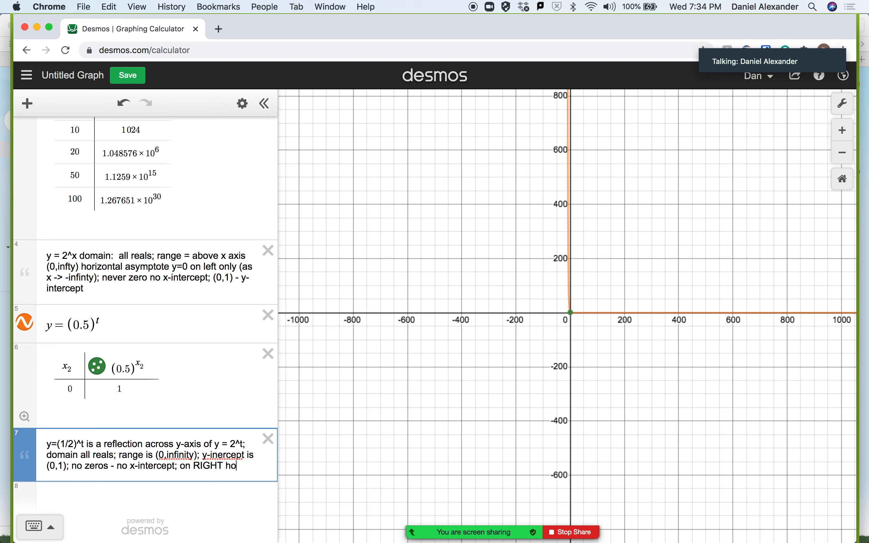
text(rizonal asymptote)
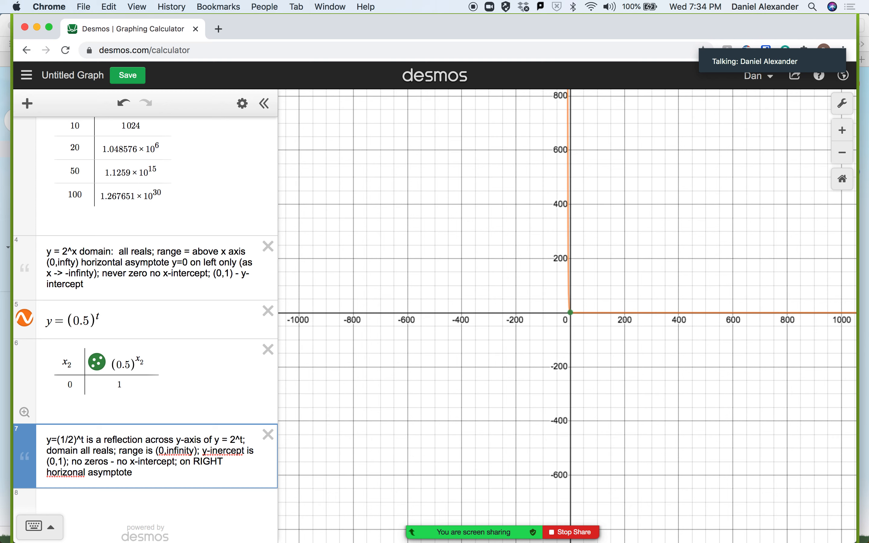
text( of y=0;)
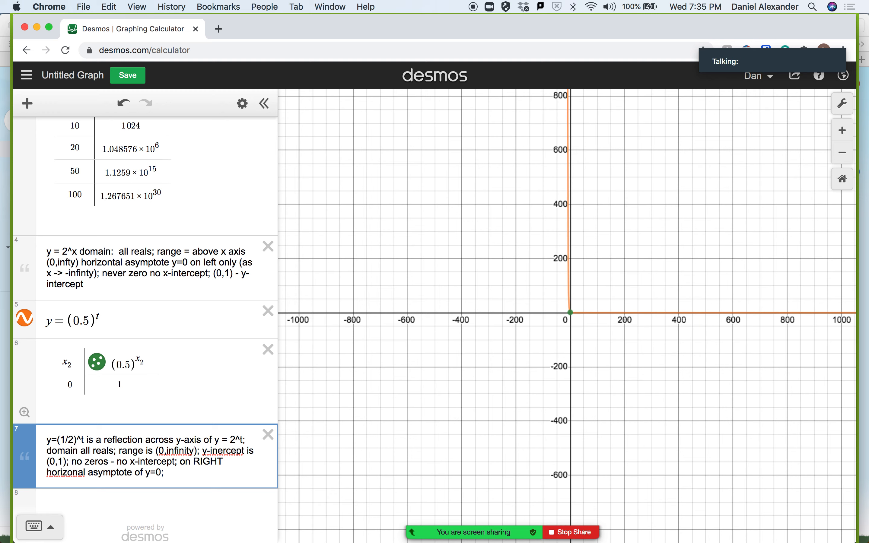
click(229, 466)
text(ONLY)
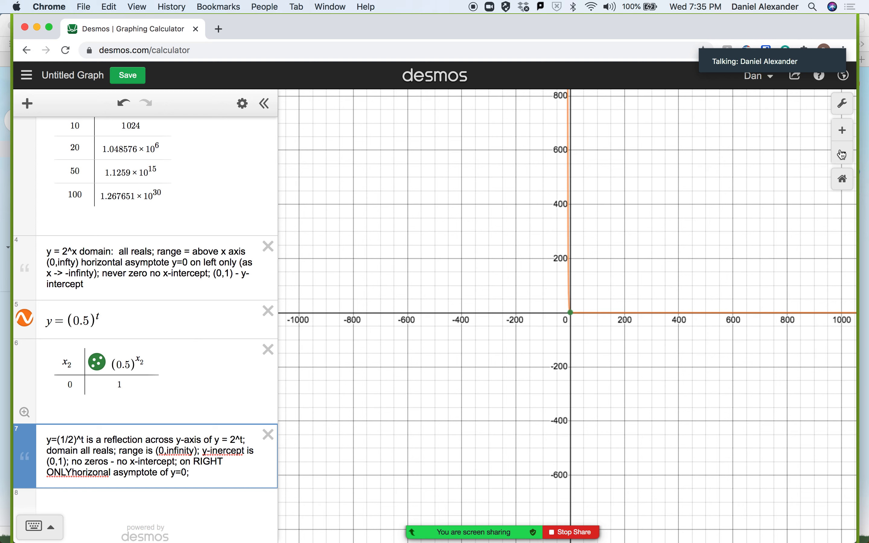
Examine the y = (0.5)^t curve on both sides of the y-axis at wider and closer scales.
click(844, 130)
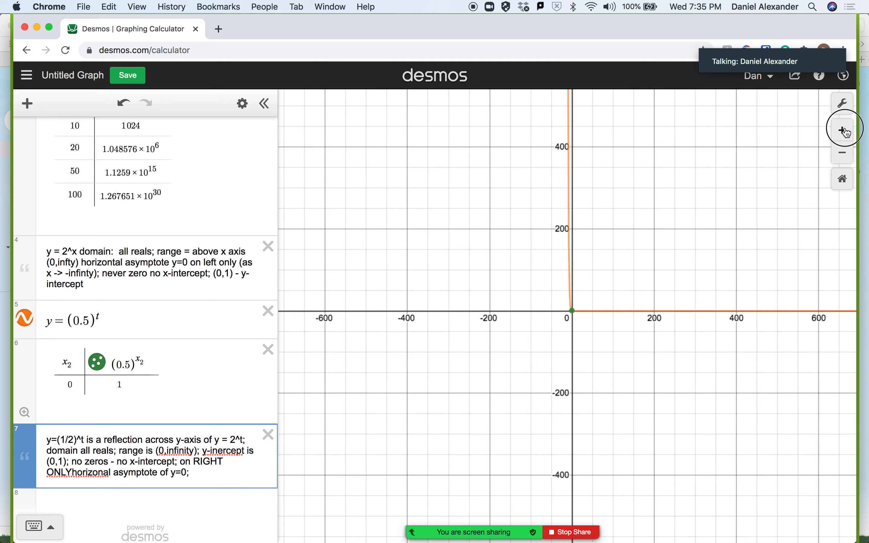
click(844, 155)
click(844, 156)
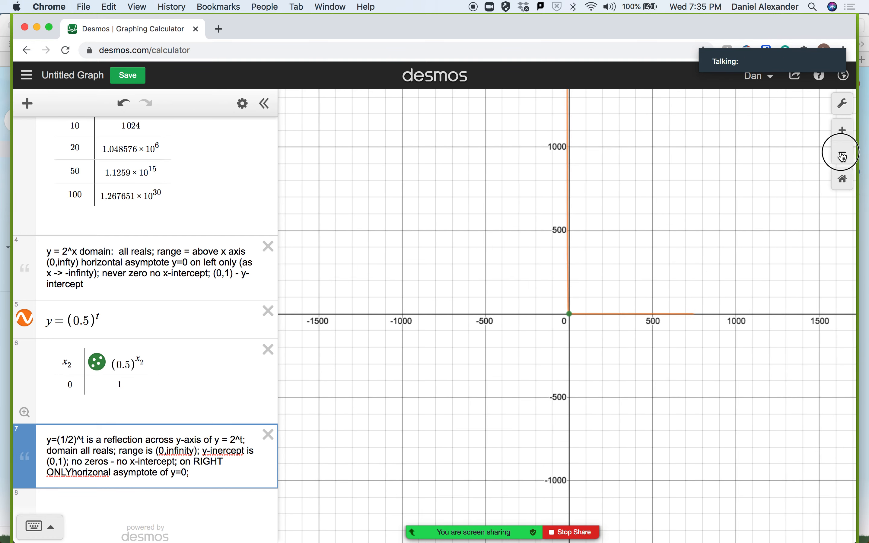
click(843, 157)
click(844, 131)
click(845, 132)
click(842, 132)
click(842, 132)
click(842, 133)
click(842, 134)
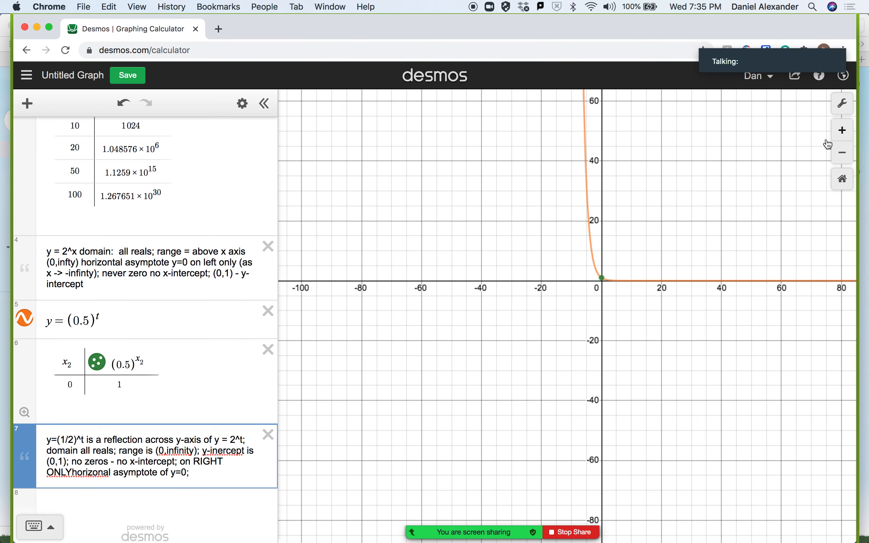
click(690, 175)
drag(690, 175, 638, 178)
Append "always decreasing (one-to-one)" to the note about y=(1/2)^t.
click(214, 475)
text(always decre)
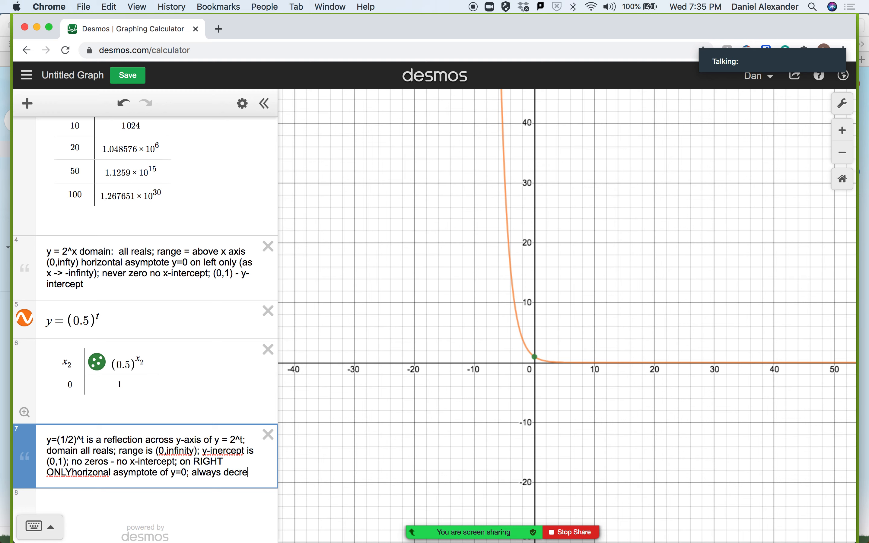
text(asing (one-to-one)
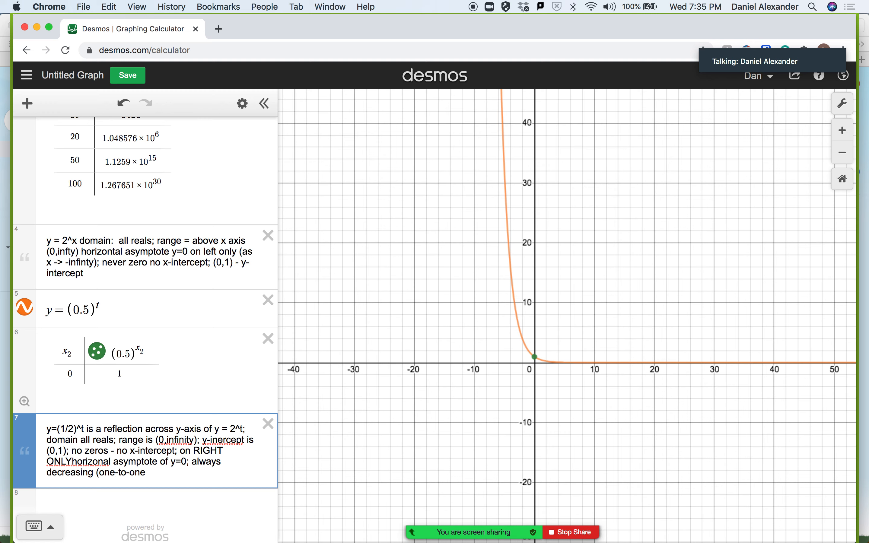
text())
Show the graph of y = 1·(2)^t and append "; always increasing" to the y = 2^x note.
click(99, 270)
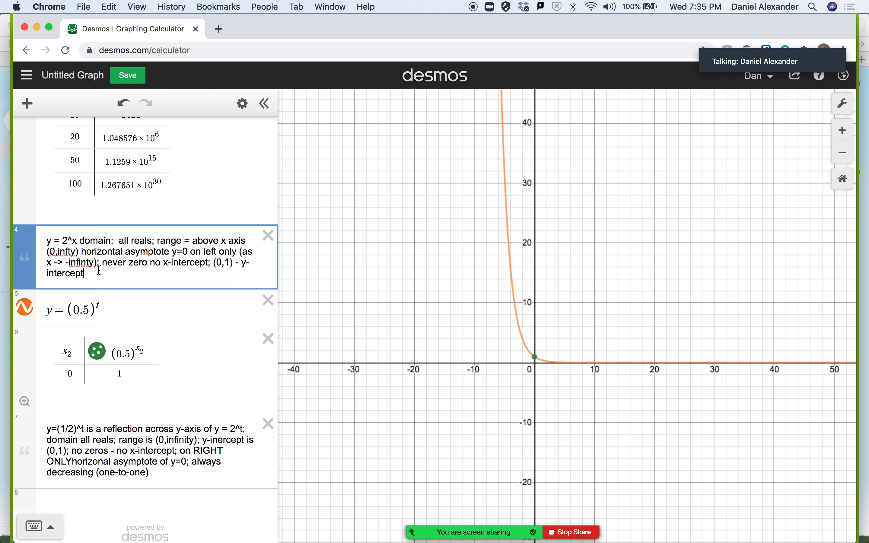
scroll(164, 232, up, 5)
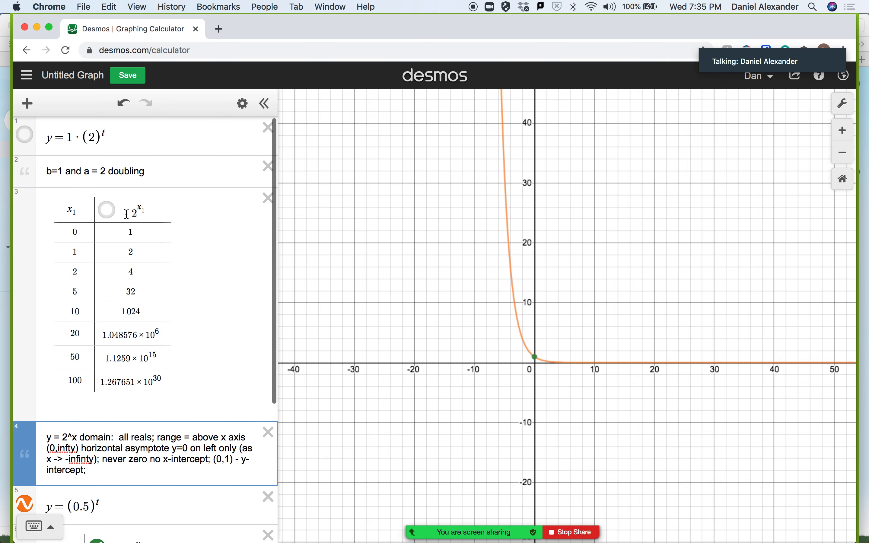
click(25, 135)
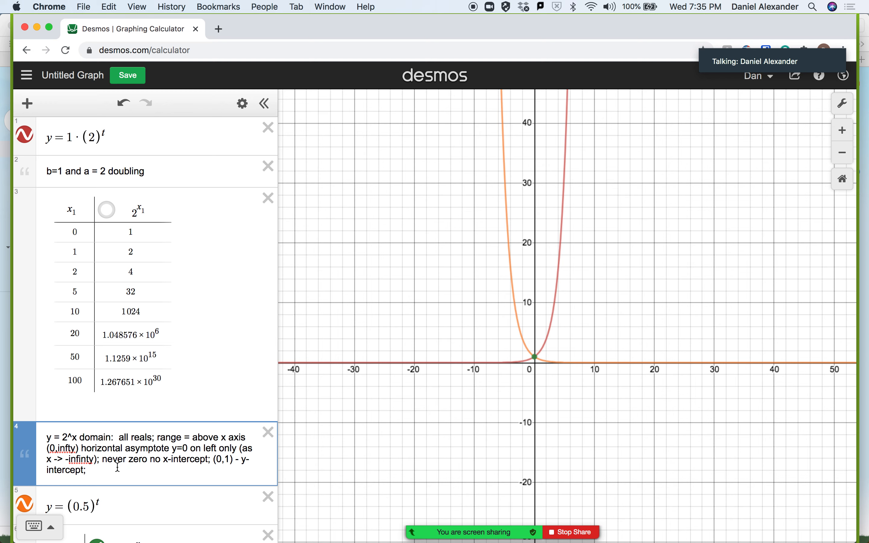
text(ways increasing)
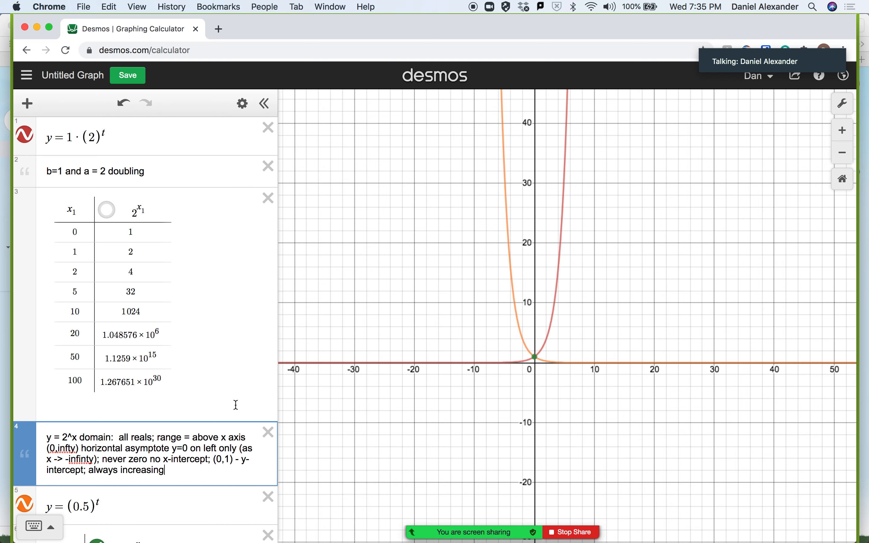
Hide the graph of y = (0.5)^t so that only the y = 1·(2)^t curve is plotted.
scroll(236, 405, down, 2)
scroll(236, 405, down, 5)
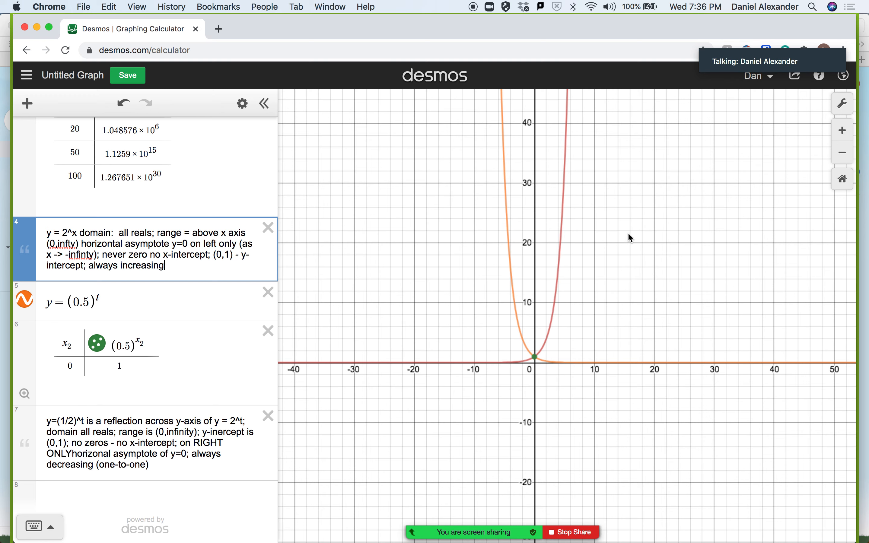
scroll(322, 174, up, 2)
scroll(322, 174, down, 2)
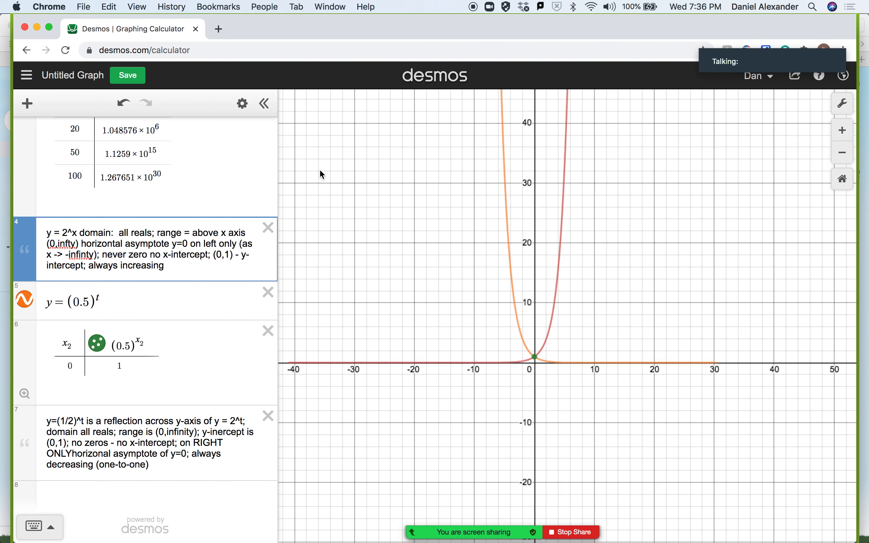
scroll(320, 175, down, 3)
click(23, 305)
scroll(185, 199, up, 5)
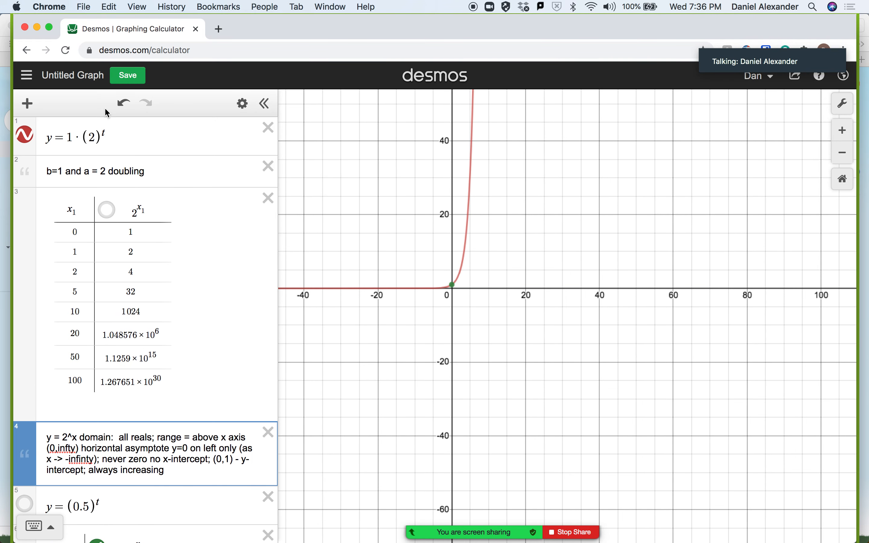
Change the base of the exponential in y = 1·(2)^t to 1.1.
click(92, 137)
key(BackSpace)
text(1.1)
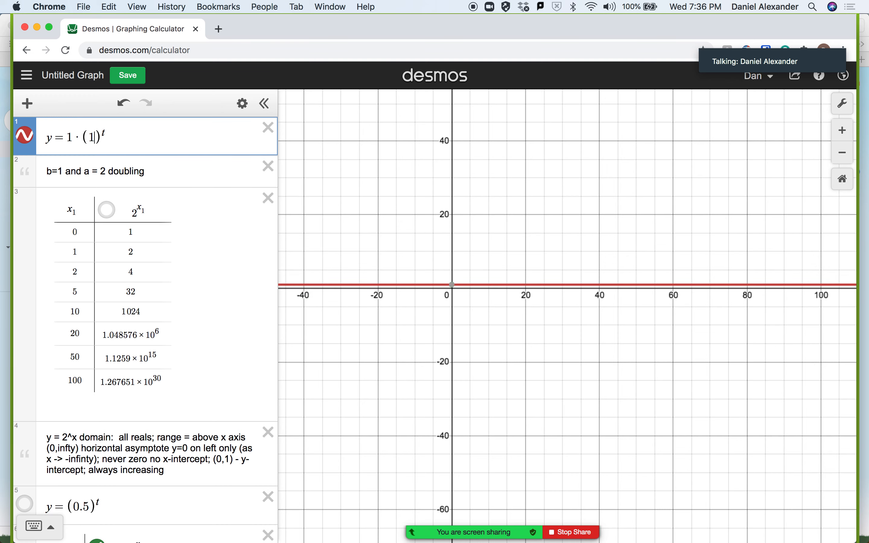
scroll(583, 224, up, 1)
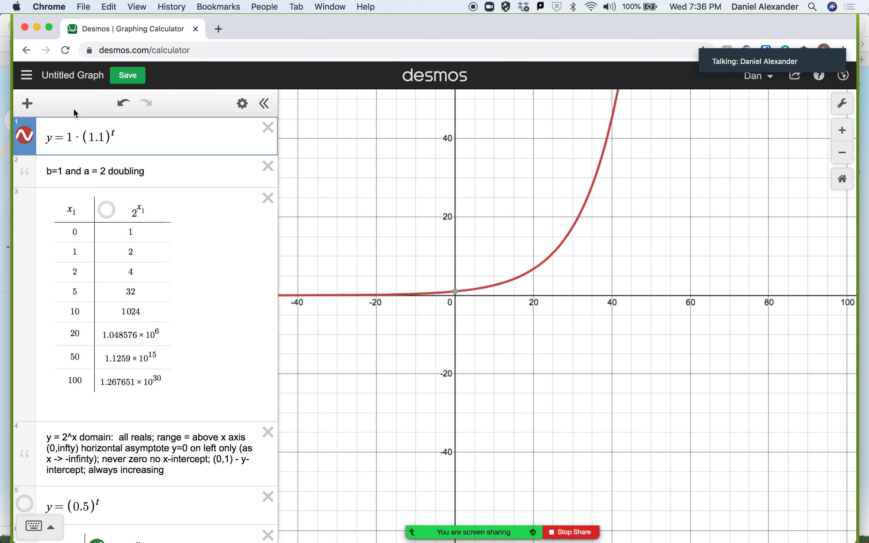
Add the expression y = 2^t directly below y = 1·(1.1)^t.
click(28, 107)
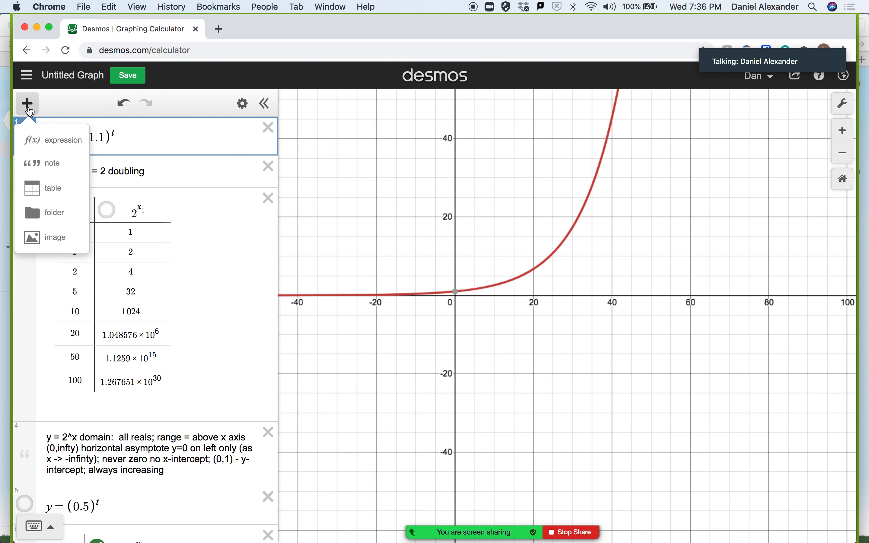
click(55, 144)
text(y=2^t)
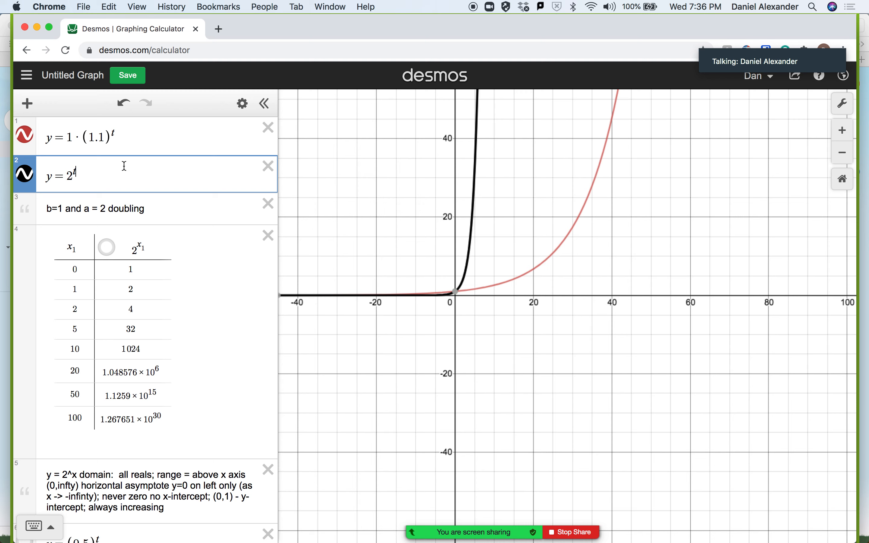
Add the expression y = 3^t below y = 2^t, using t as the exponent.
click(28, 105)
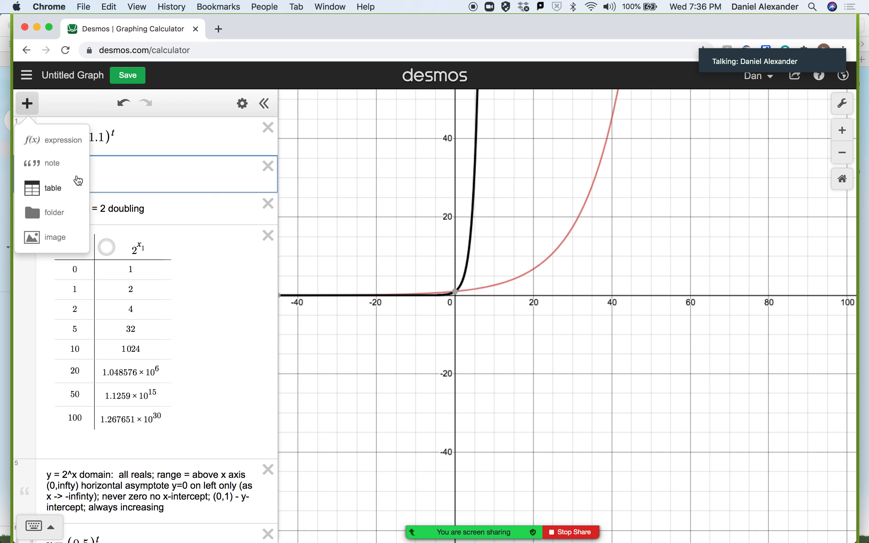
click(57, 142)
text(y)
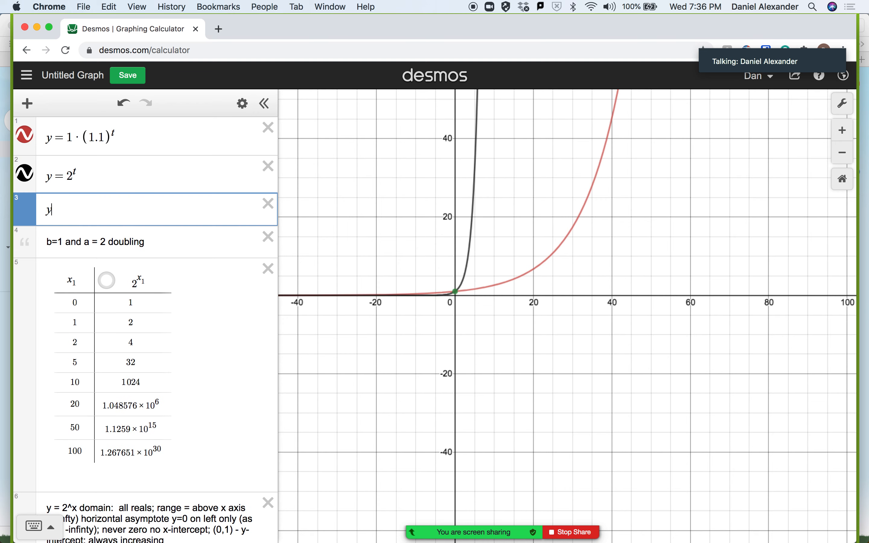
text(=3)
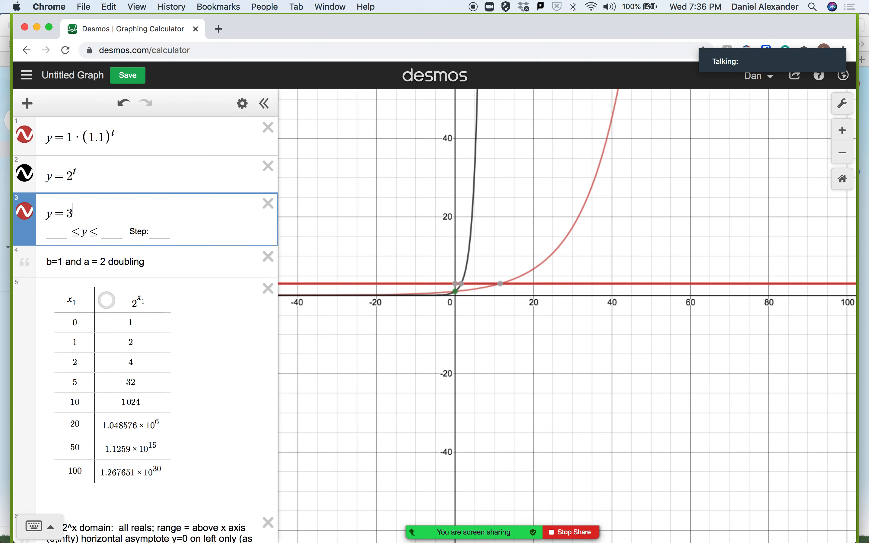
text(^x)
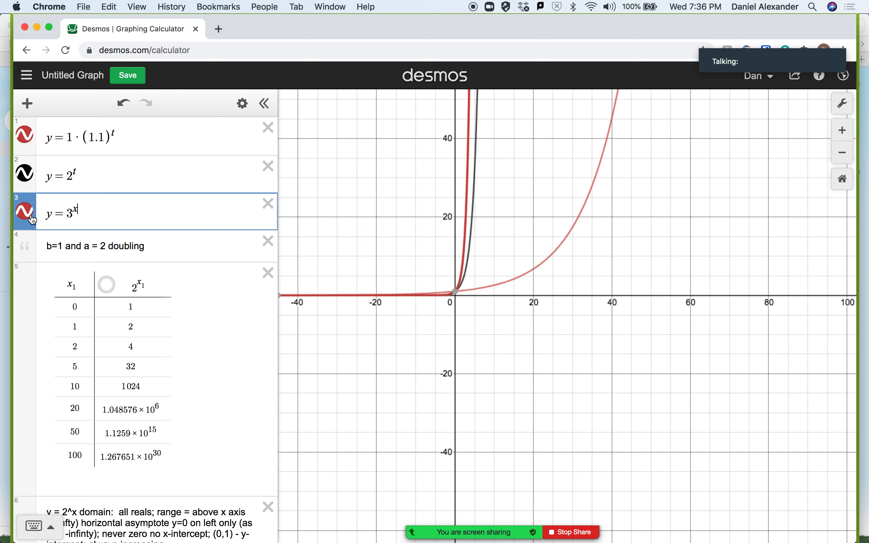
click(29, 214)
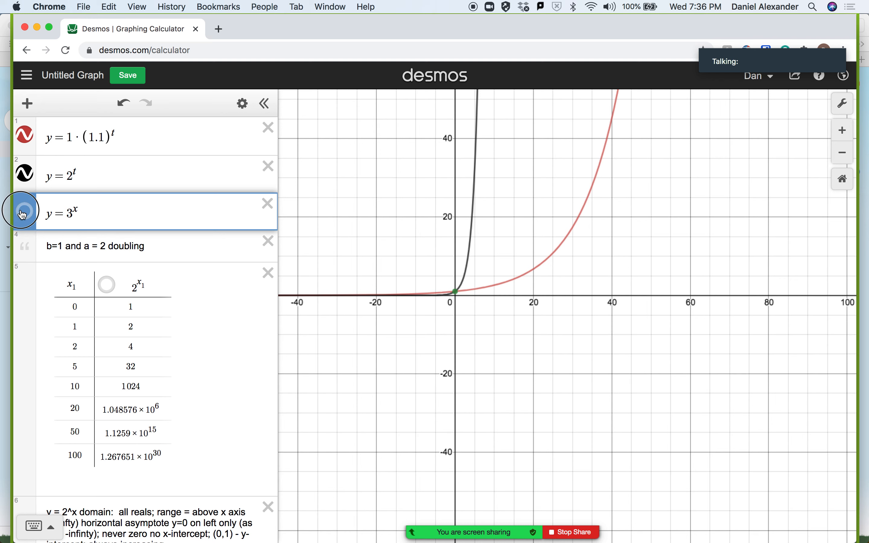
click(86, 212)
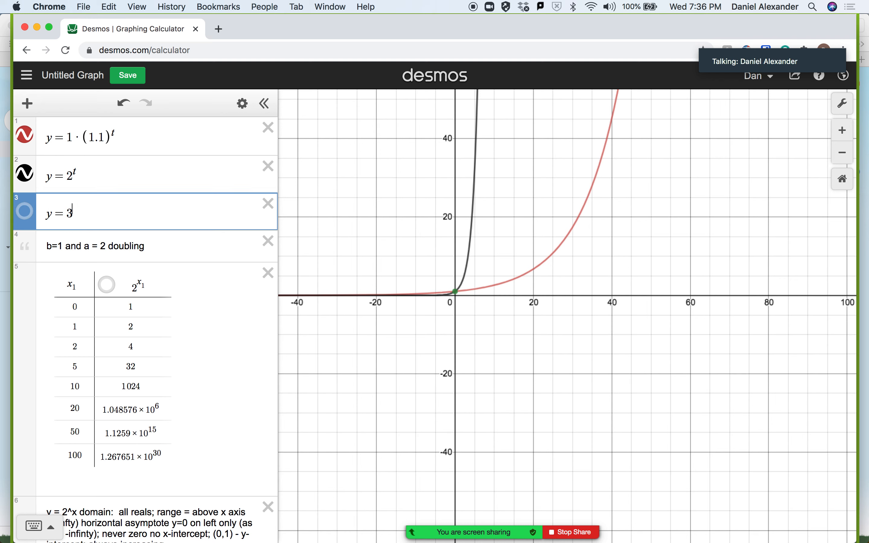
text(^t)
Color the y = 3^t curve orange and show it on the graph.
click(29, 215)
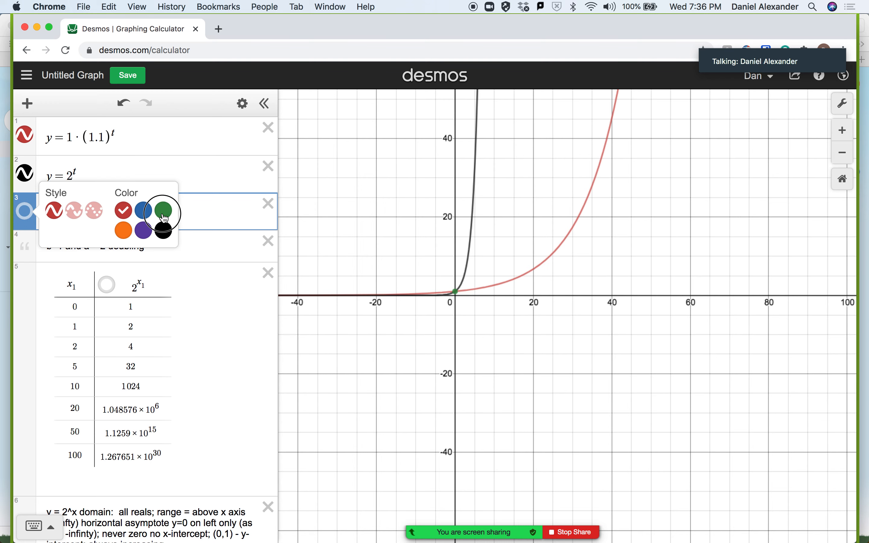
click(124, 232)
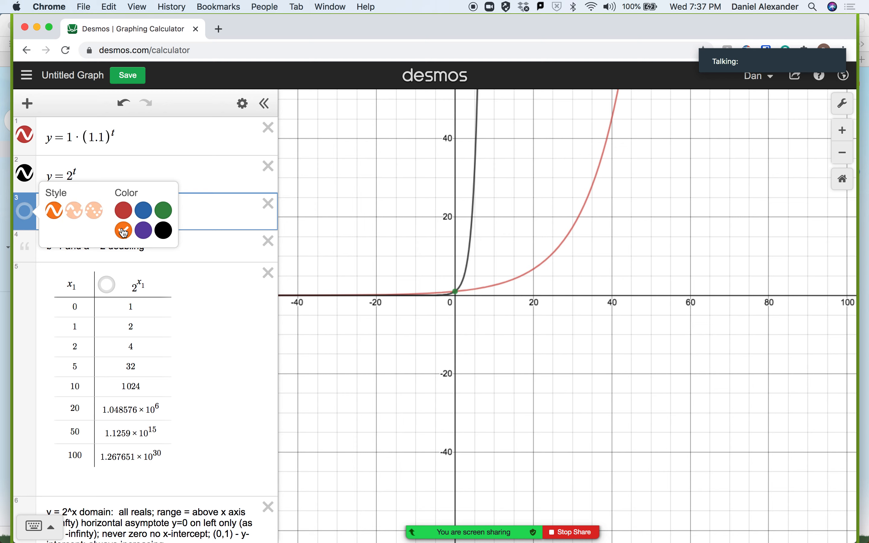
click(472, 325)
click(24, 210)
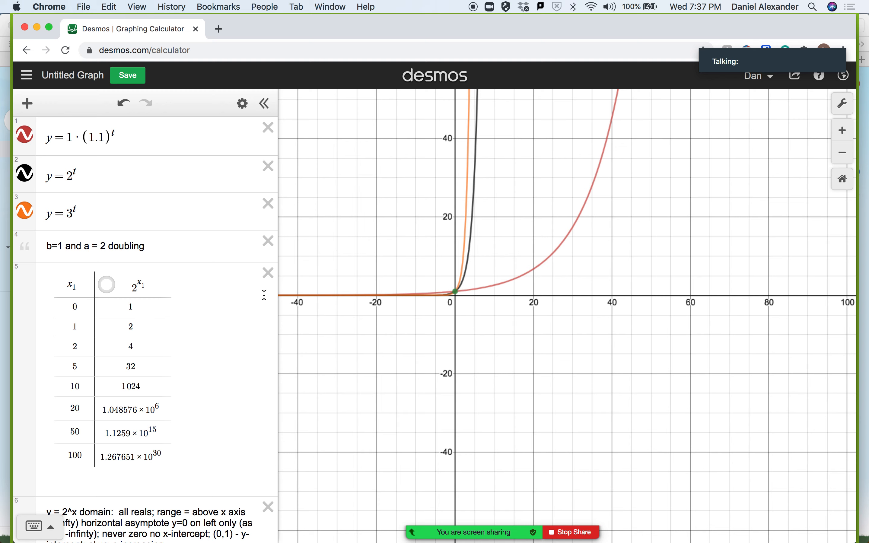
Hide the graphs of y = 1·(1.1)^t, y = 2^t and y = 3^t, and show y = (0.5)^t instead.
scroll(155, 240, down, 10)
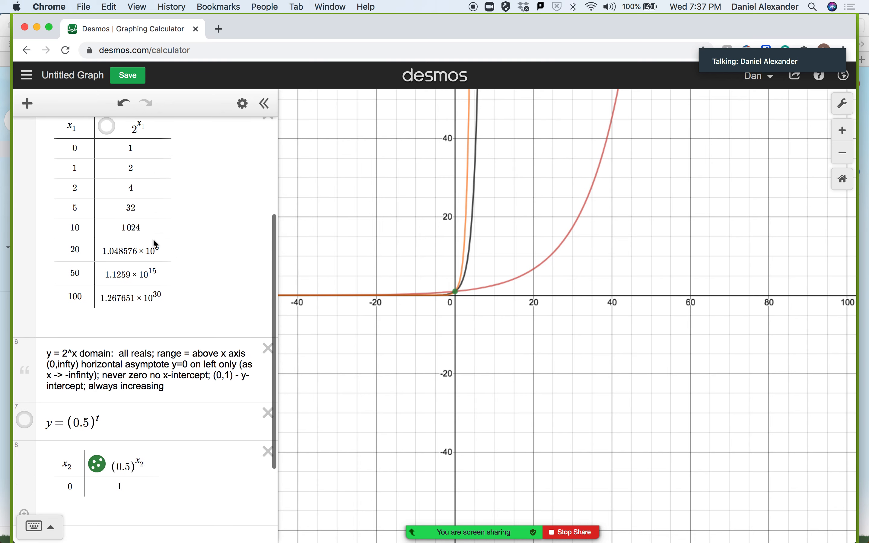
scroll(155, 240, up, 10)
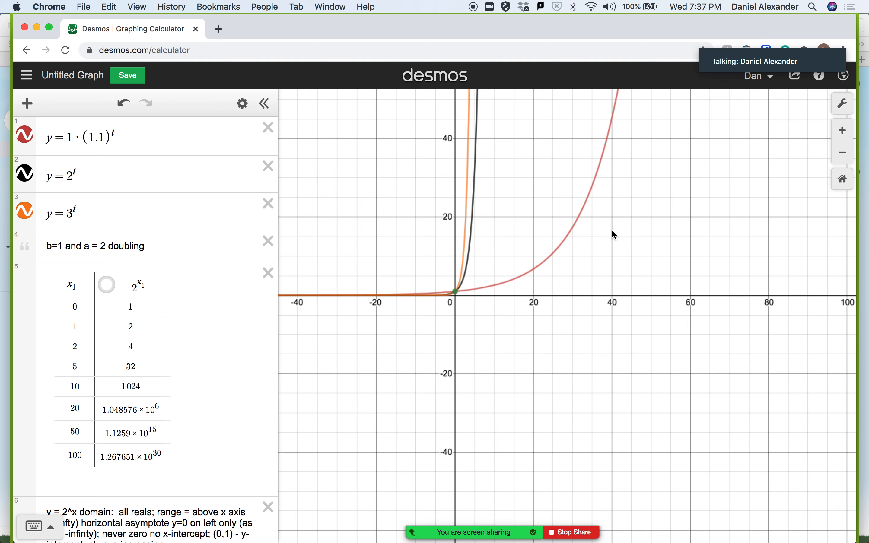
scroll(196, 264, down, 10)
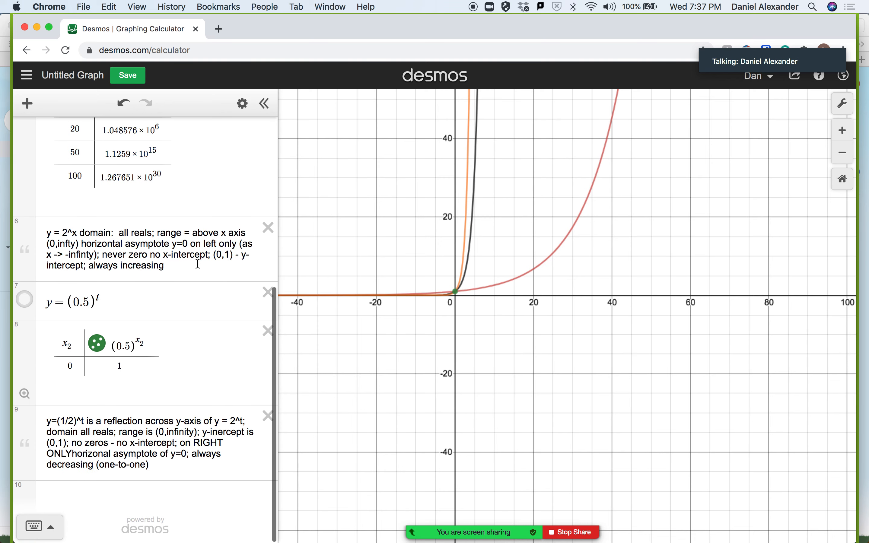
scroll(166, 158, up, 10)
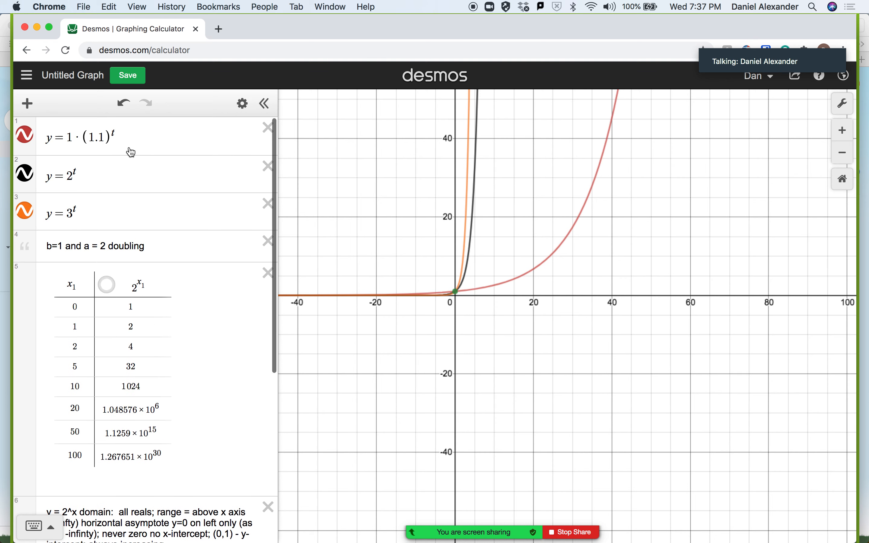
click(24, 136)
click(25, 174)
click(24, 211)
scroll(147, 294, down, 8)
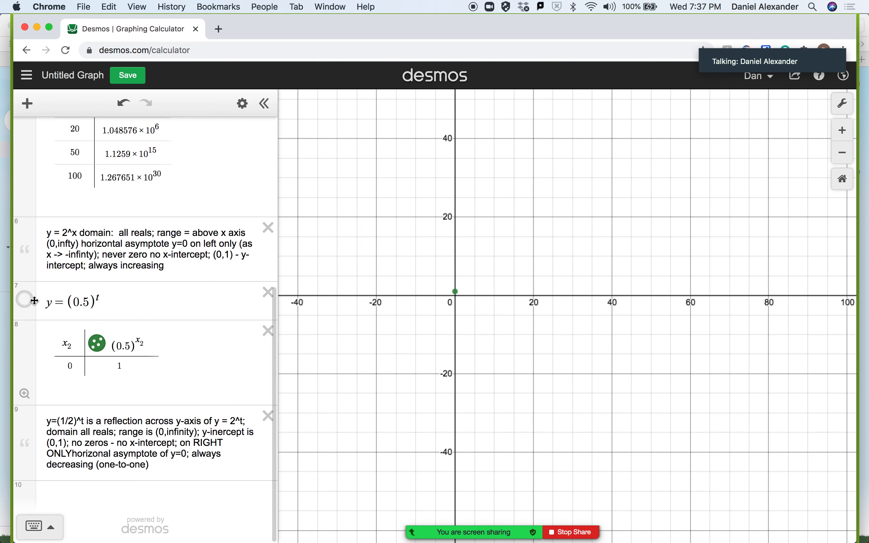
click(25, 299)
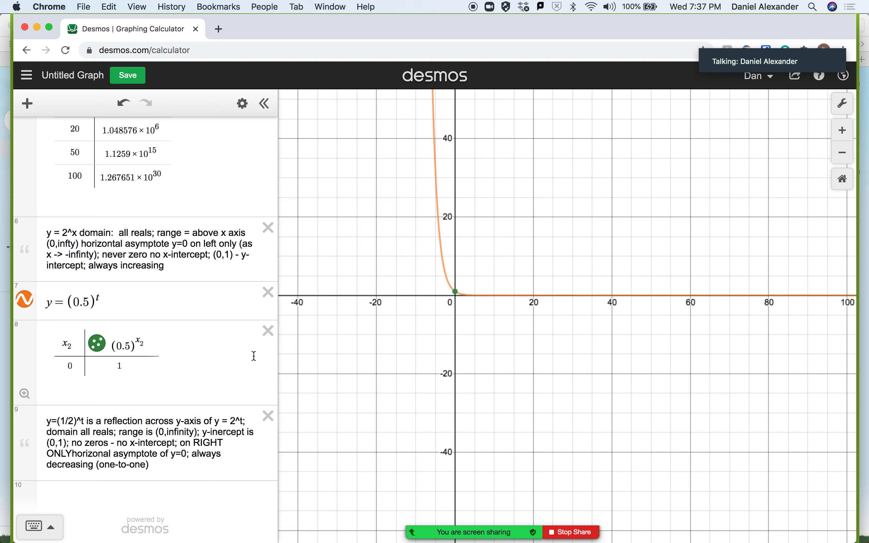
Add the expression y = (0.9)^t directly below y = (0.5)^t.
click(174, 304)
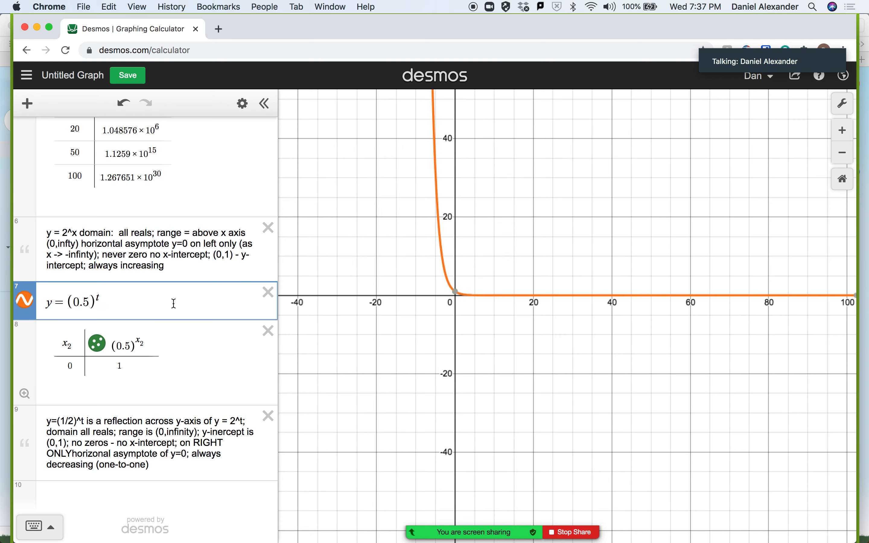
click(28, 104)
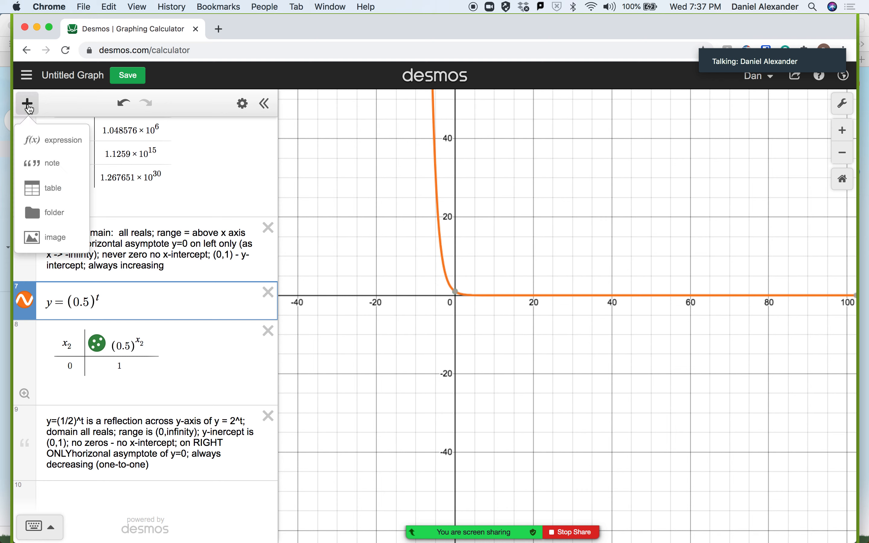
click(26, 140)
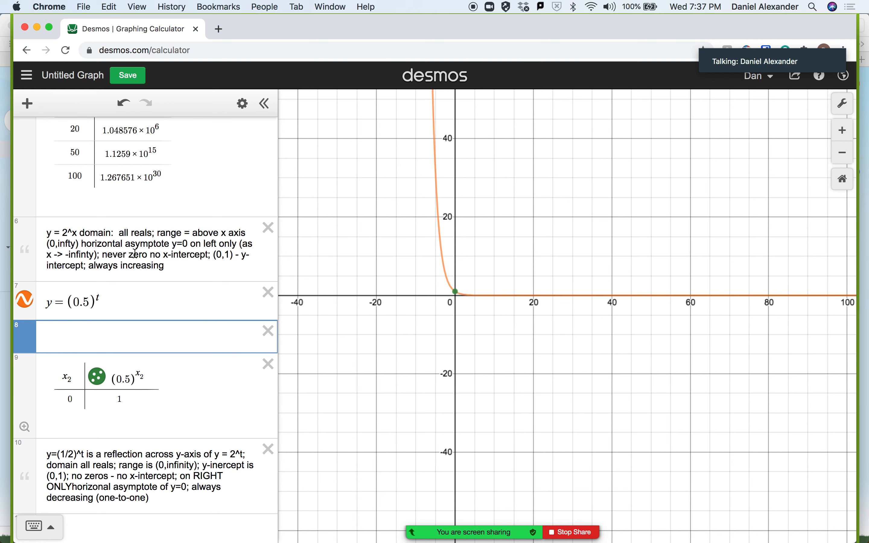
text((0)
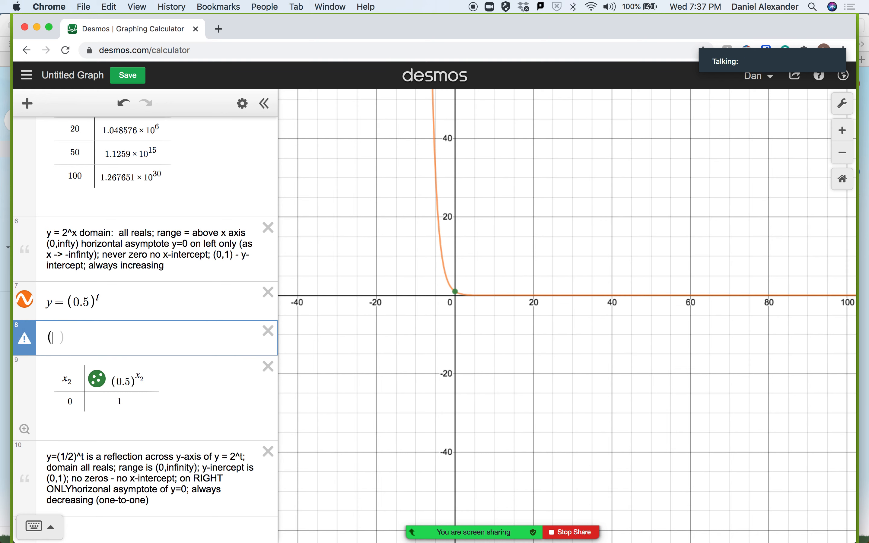
text(.9)
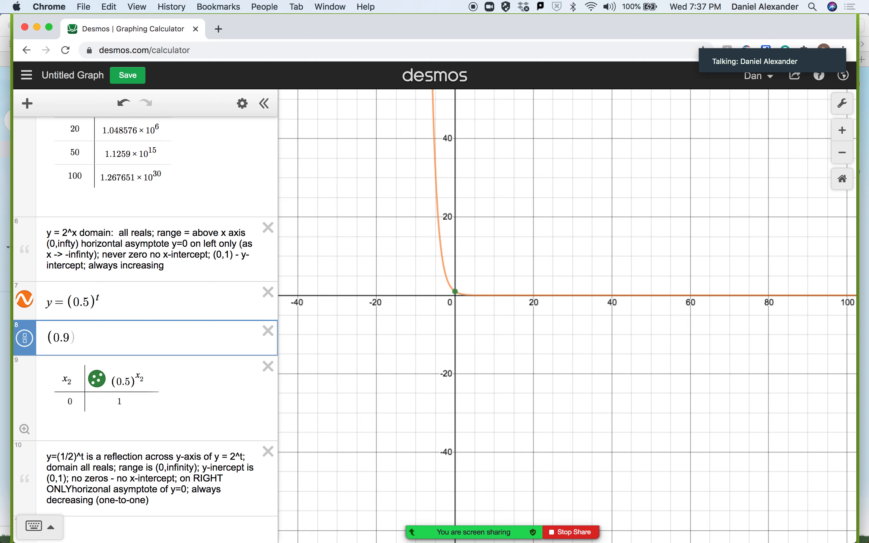
click(47, 337)
text(y=)
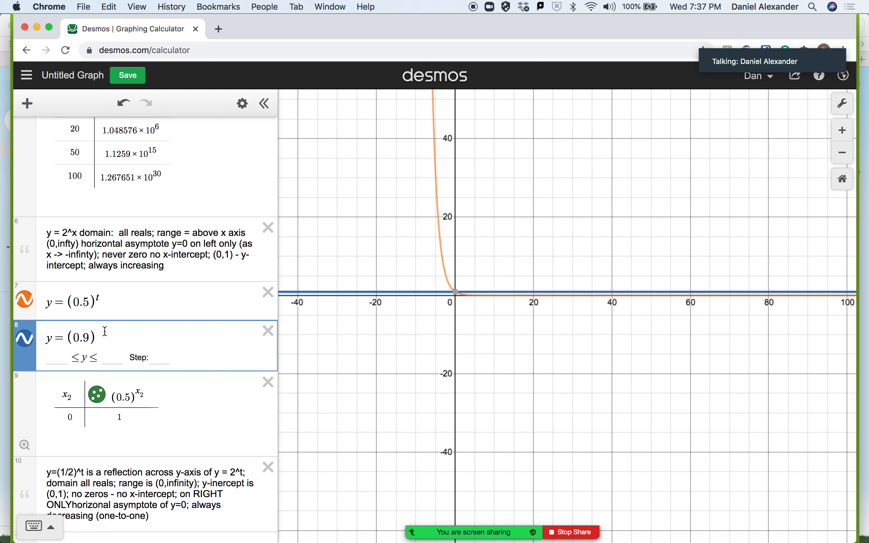
text(^t)
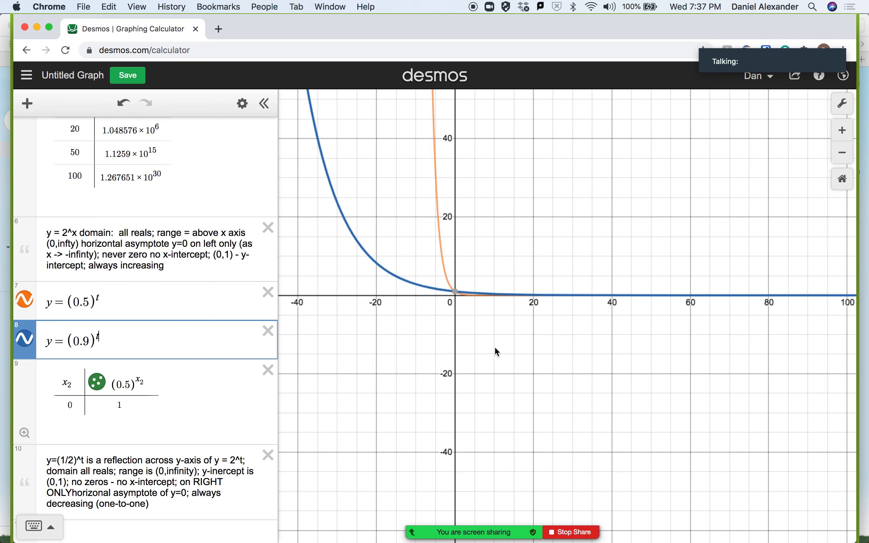
Add the expression y = (.2)^t directly below y = (0.9)^t.
click(844, 155)
click(844, 155)
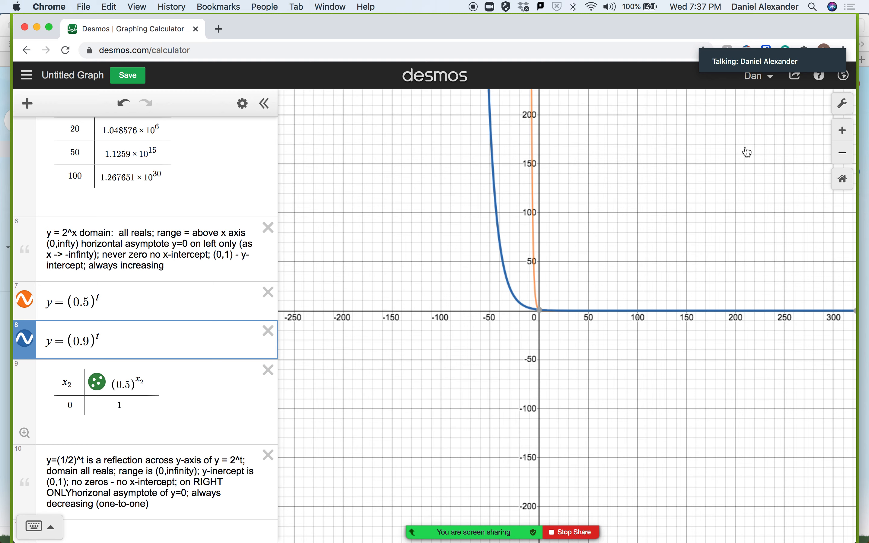
key(Return)
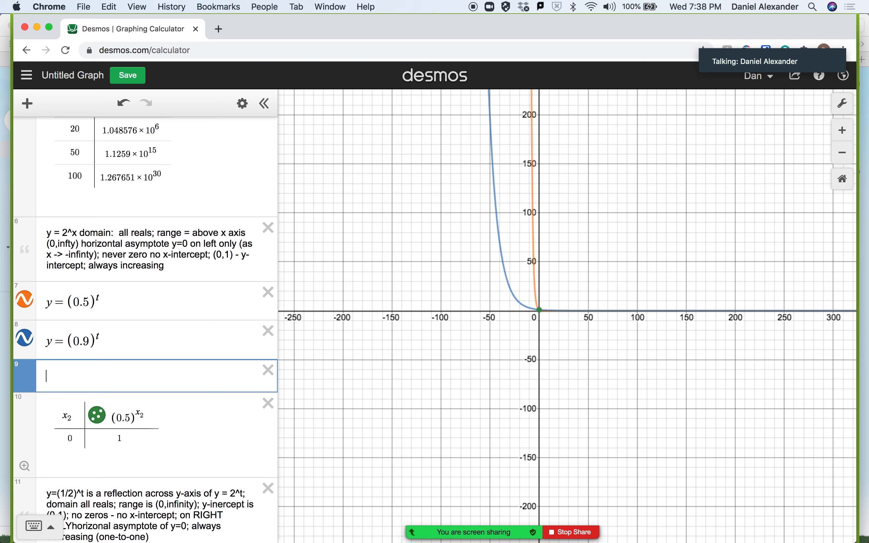
text(y=9)
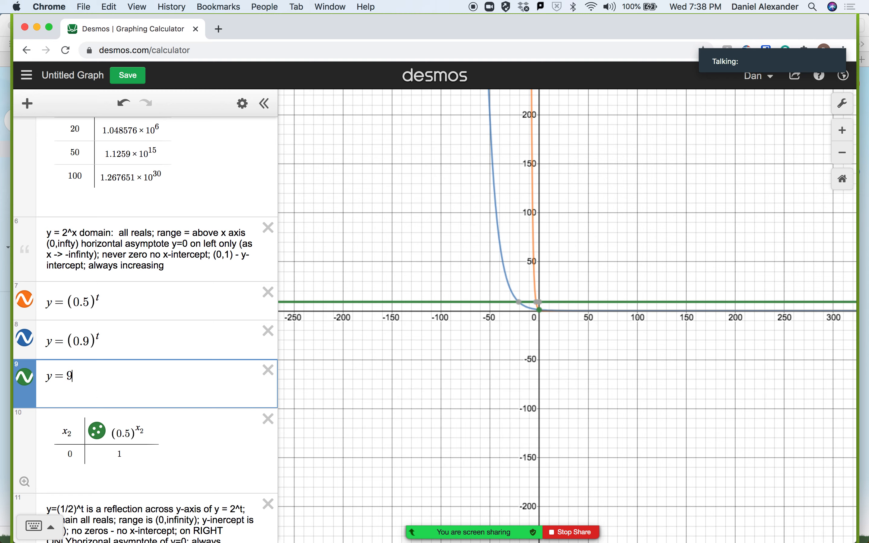
text(.)
key(BackSpace)
key(BackSpace)
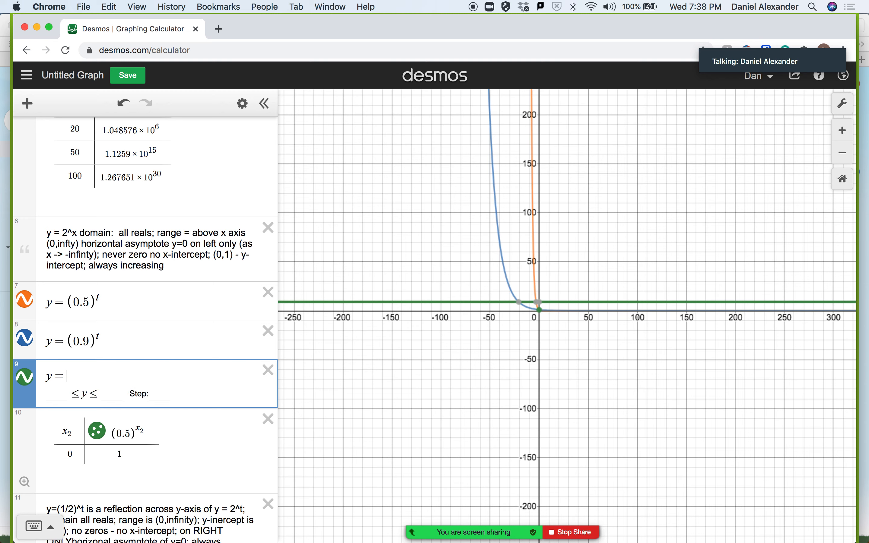
text((.)
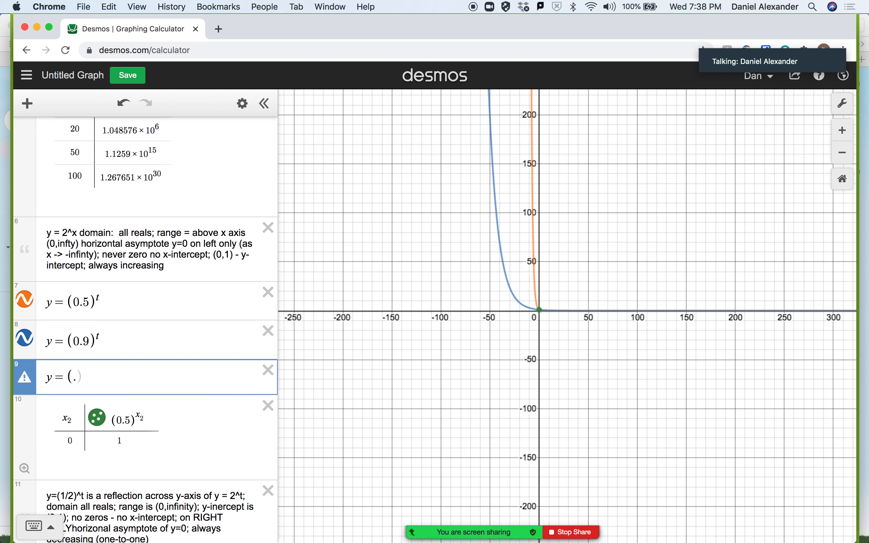
text(2))
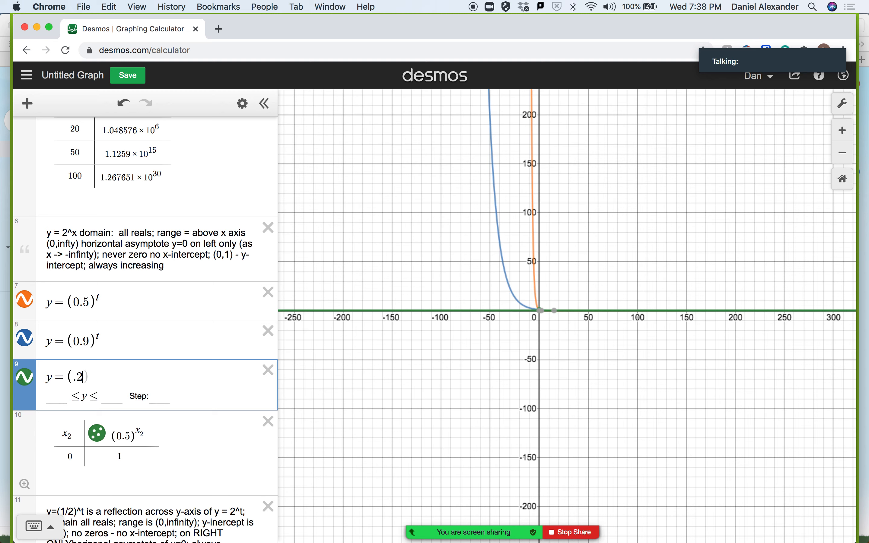
text(^t)
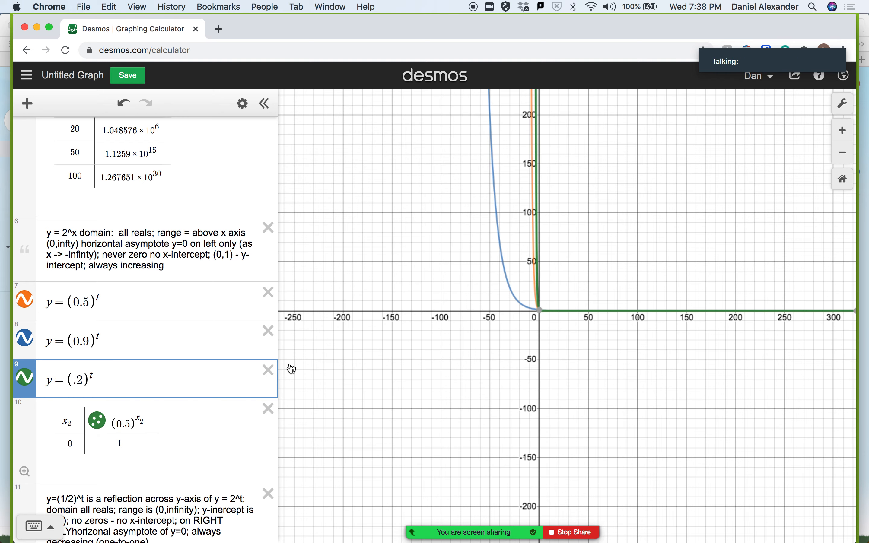
Compare the curves with bases 0.5, 0.9 and .2 at a closer scale around the y-axis.
click(844, 134)
click(845, 133)
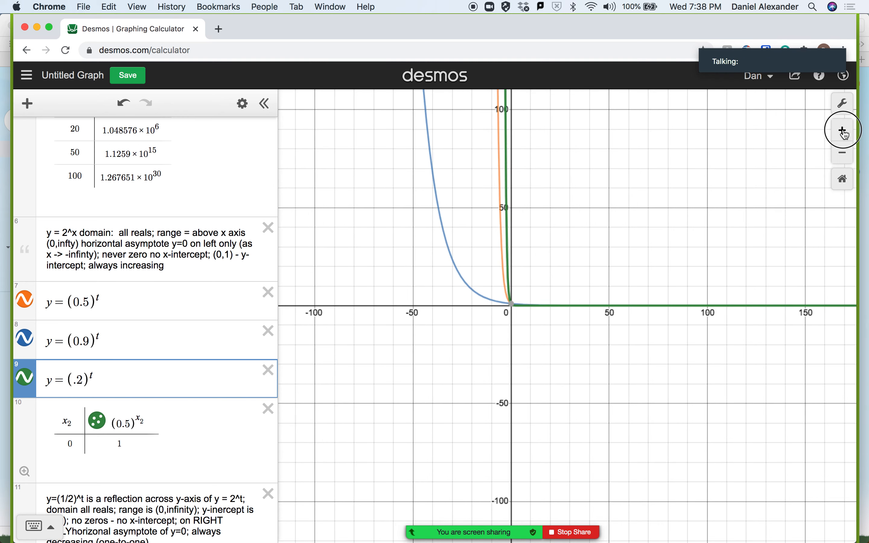
drag(605, 188, 605, 234)
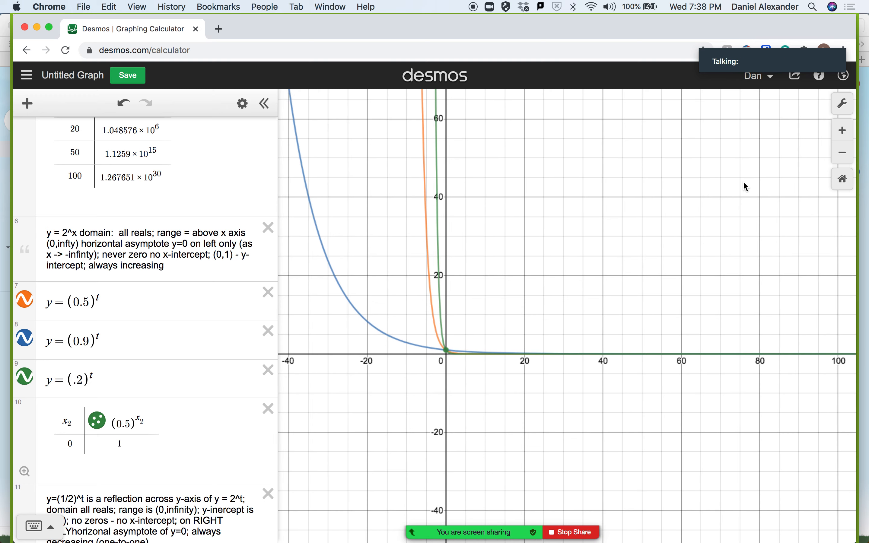
click(842, 133)
drag(633, 203, 712, 277)
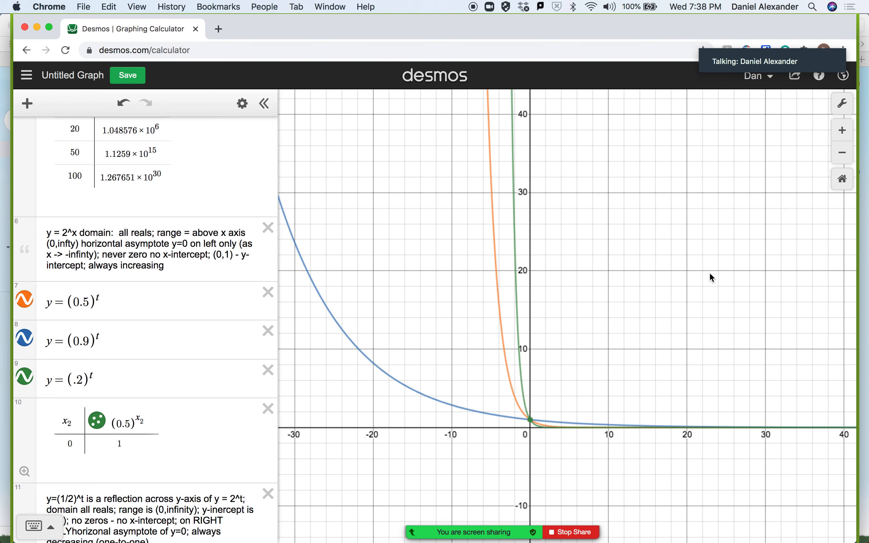